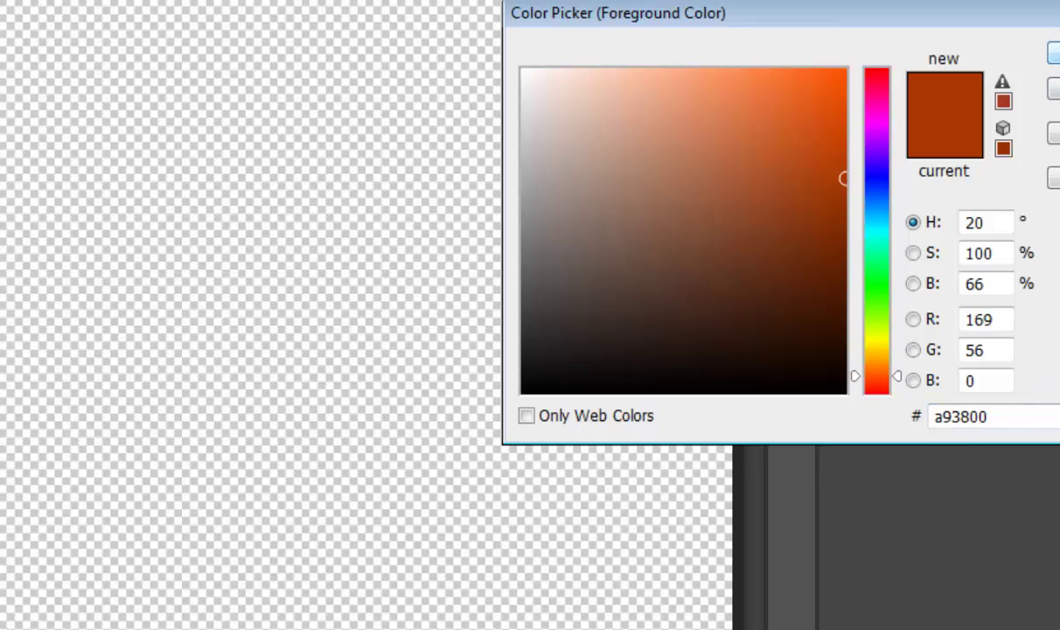
# Step: Confirm dark orange #a93800 as the foreground colour
pyautogui.press('Return')
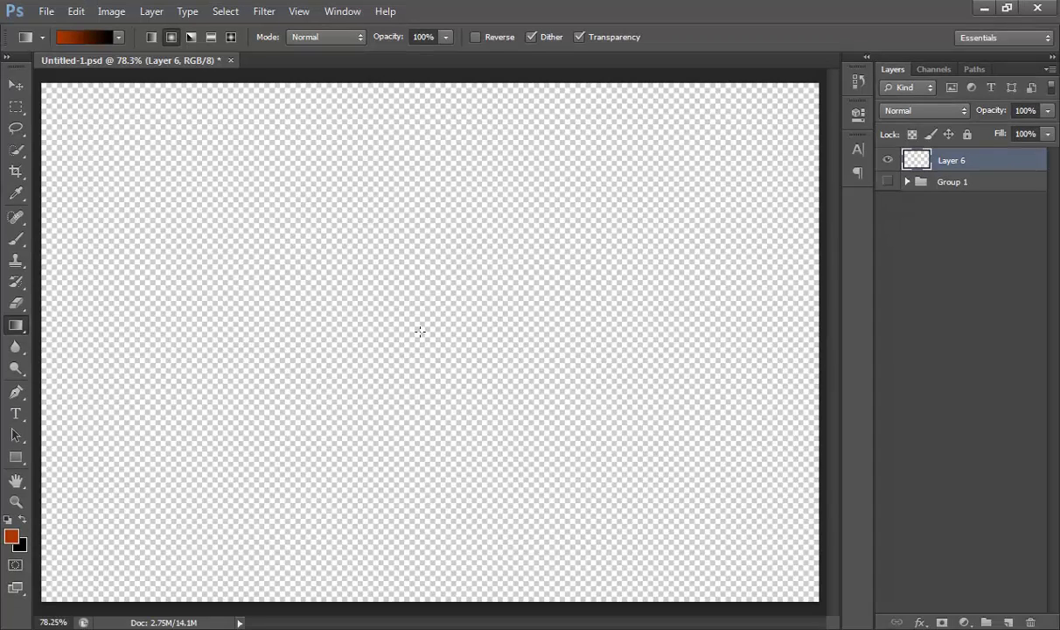
# Step: Draw an orange-to-black radial glow from the centre, add a Color Dodge copy, then add Layer 7
pyautogui.moveTo(421, 337); pyautogui.dragTo(816, 371)
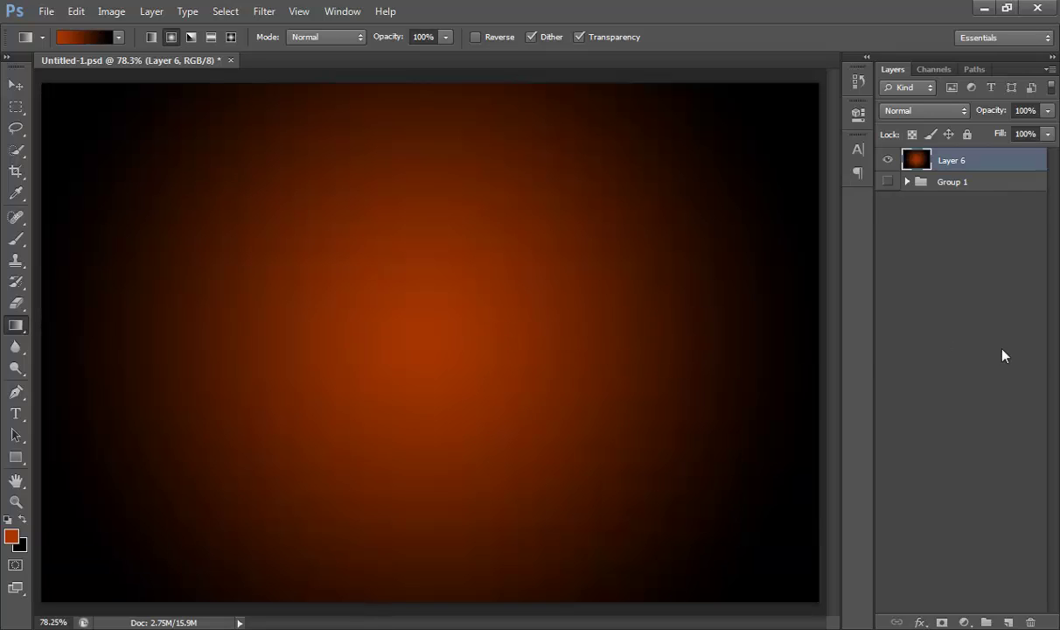
pyautogui.hotkey('ctrl', 'j')
pyautogui.click(951, 111)
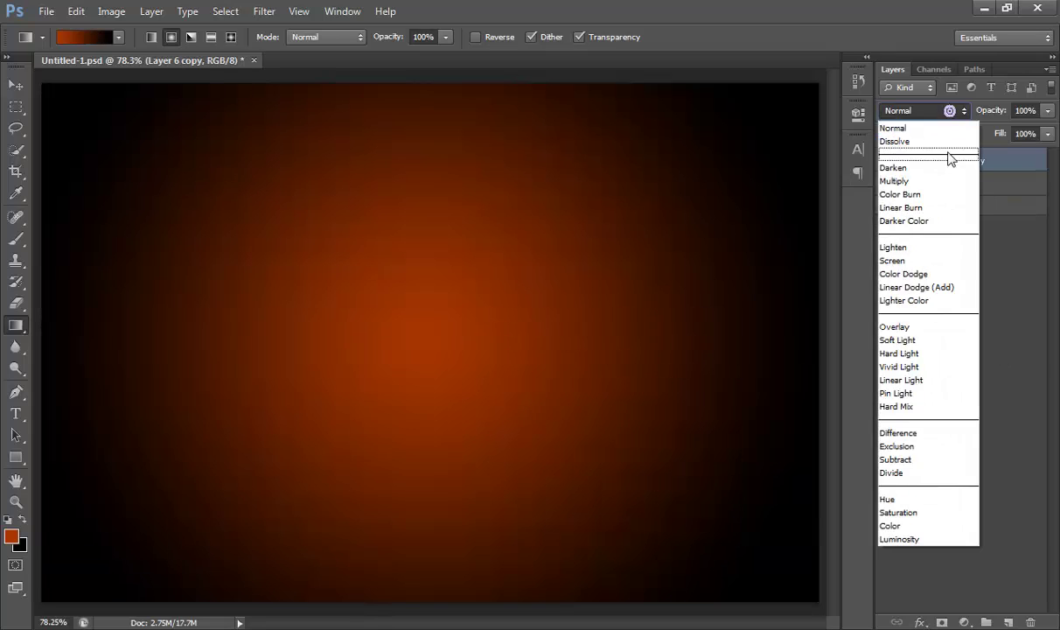
pyautogui.click(916, 277)
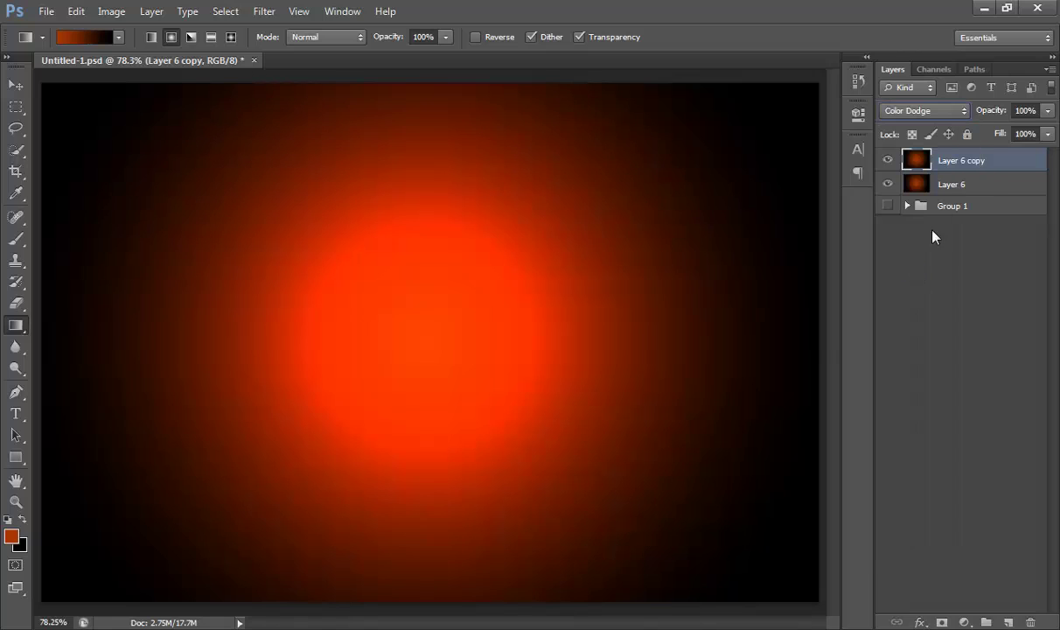
pyautogui.click(1009, 621)
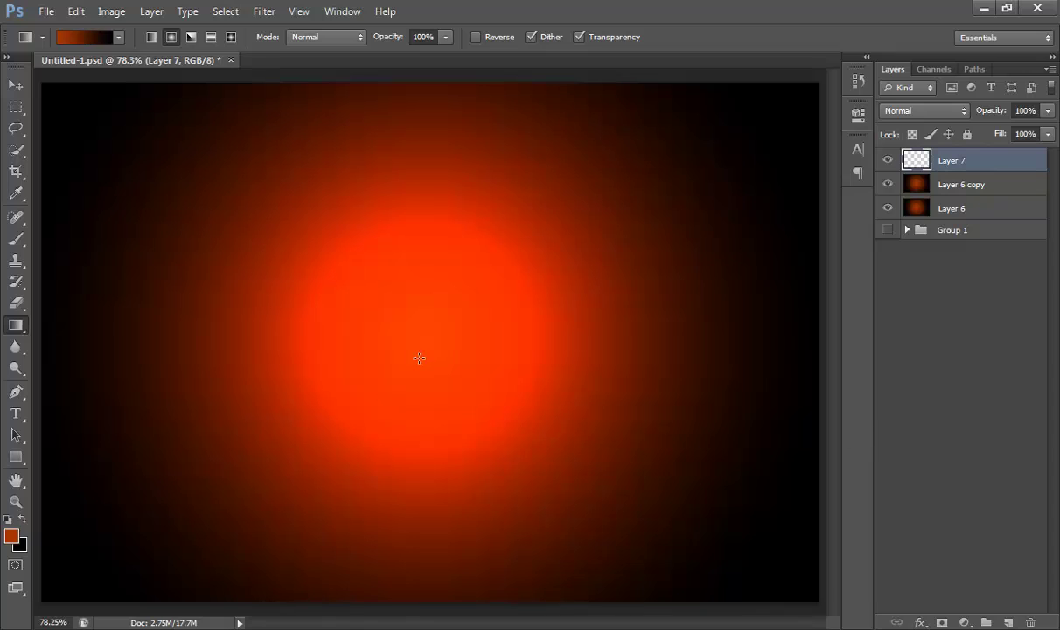
# Step: Fill Layer 7 with black and render black-and-white clouds onto it
pyautogui.press('d')
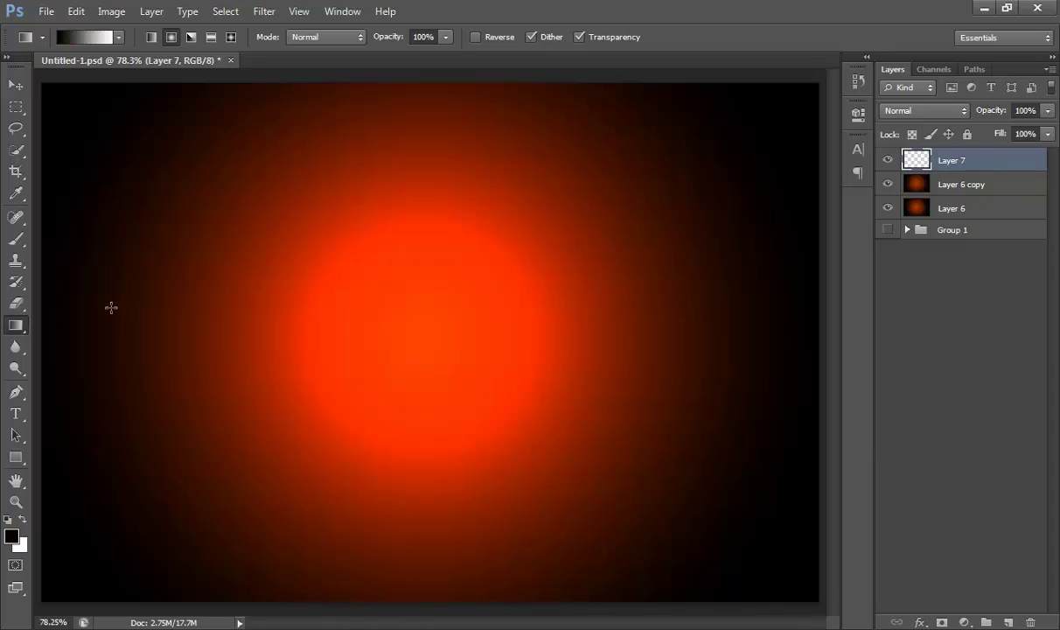
pyautogui.hotkey('alt', 'BackSpace')
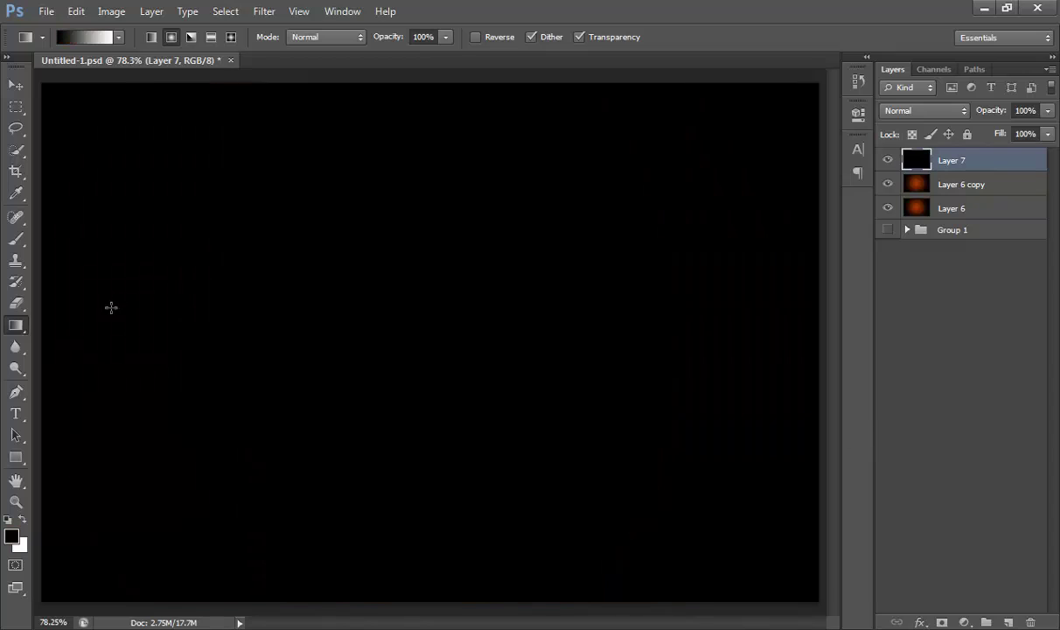
pyautogui.click(267, 10)
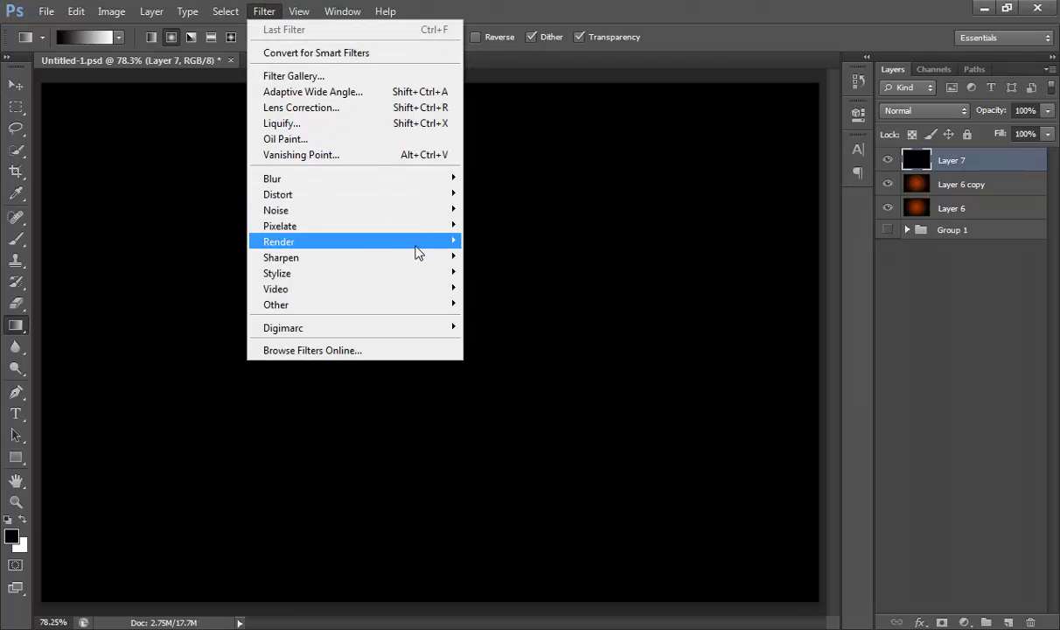
pyautogui.moveTo(416, 248)
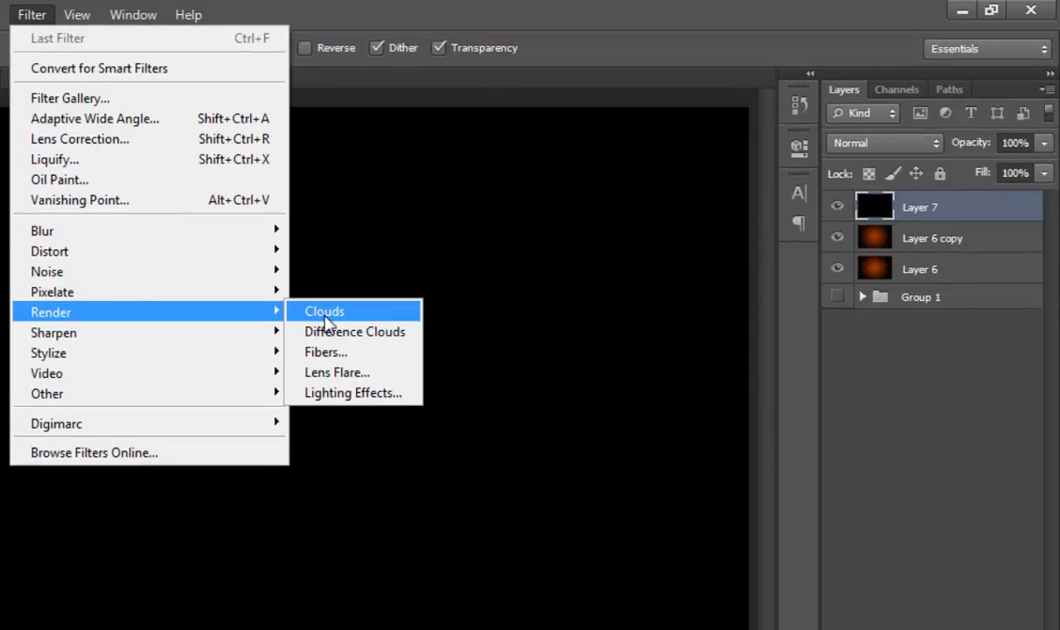
pyautogui.click(325, 312)
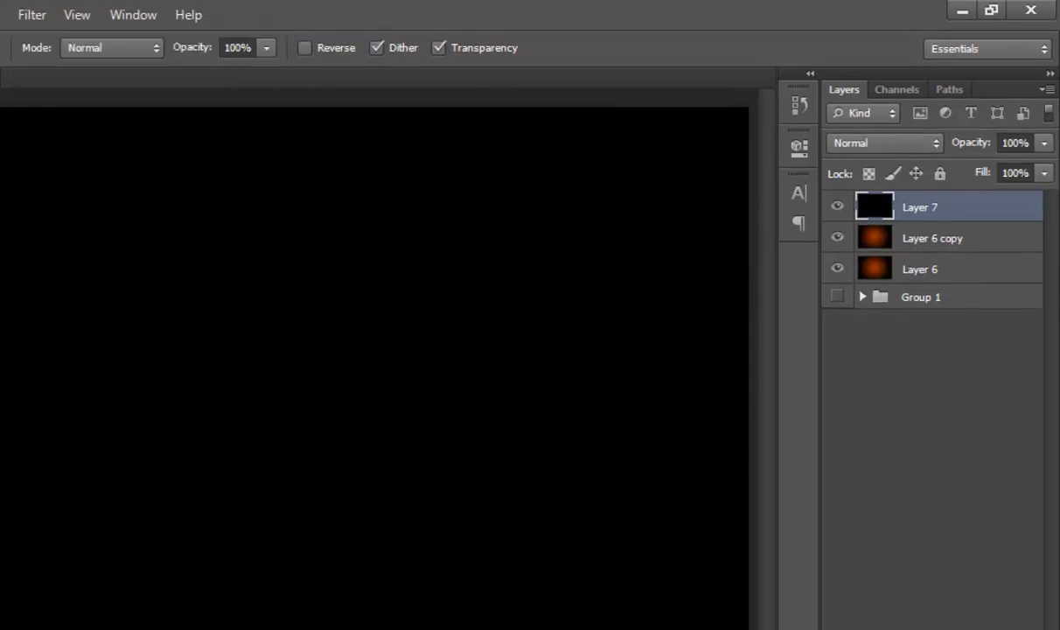
pyautogui.click(29, 15)
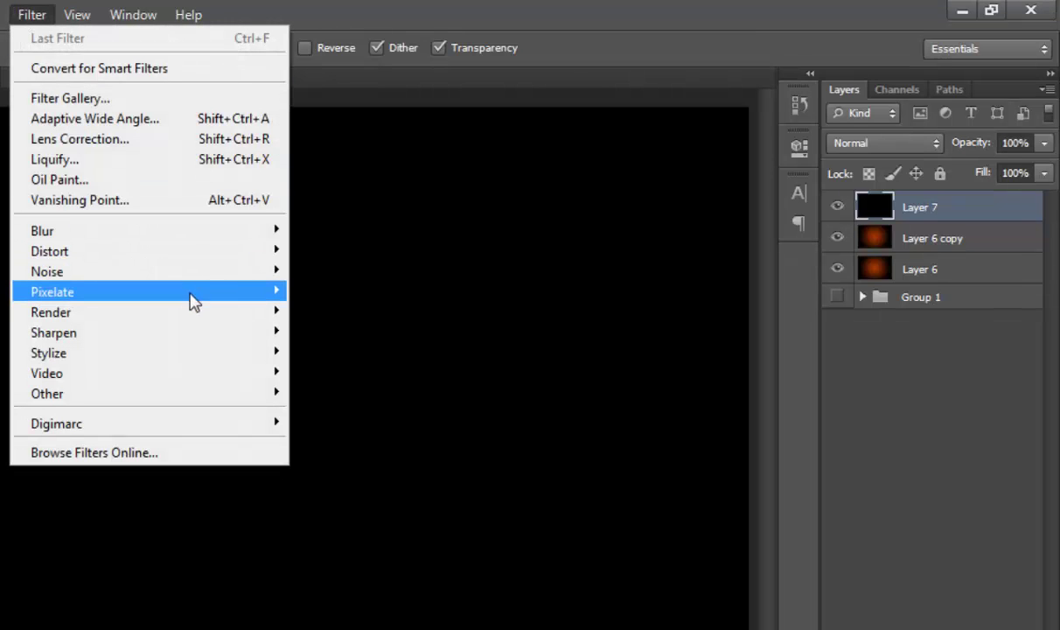
pyautogui.moveTo(201, 316)
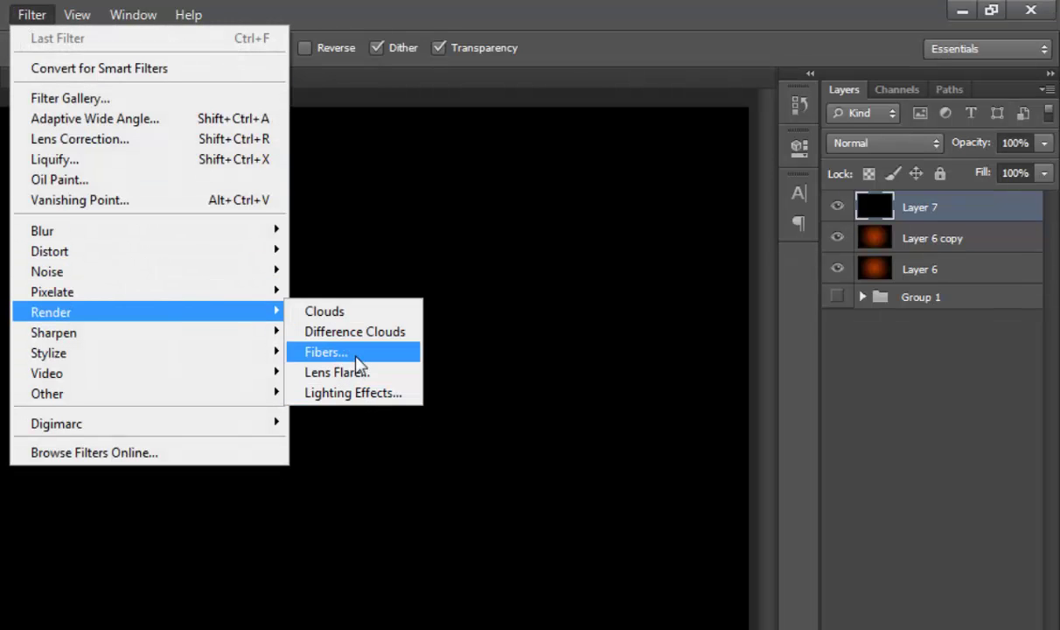
pyautogui.click(354, 320)
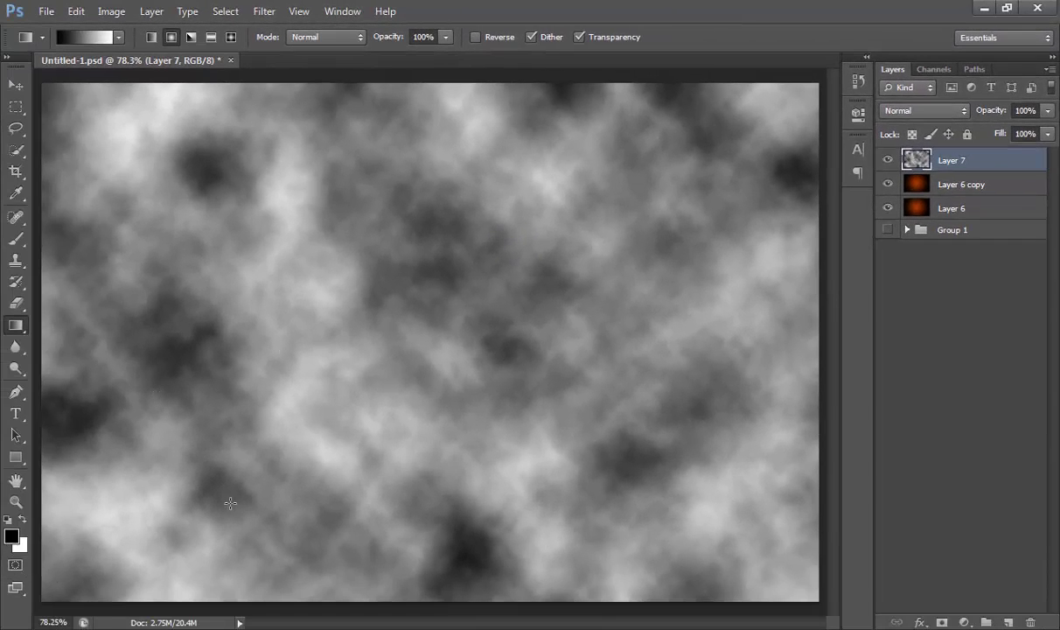
# Step: Blend the clouds layer in Overlay mode at 49% opacity
pyautogui.click(908, 112)
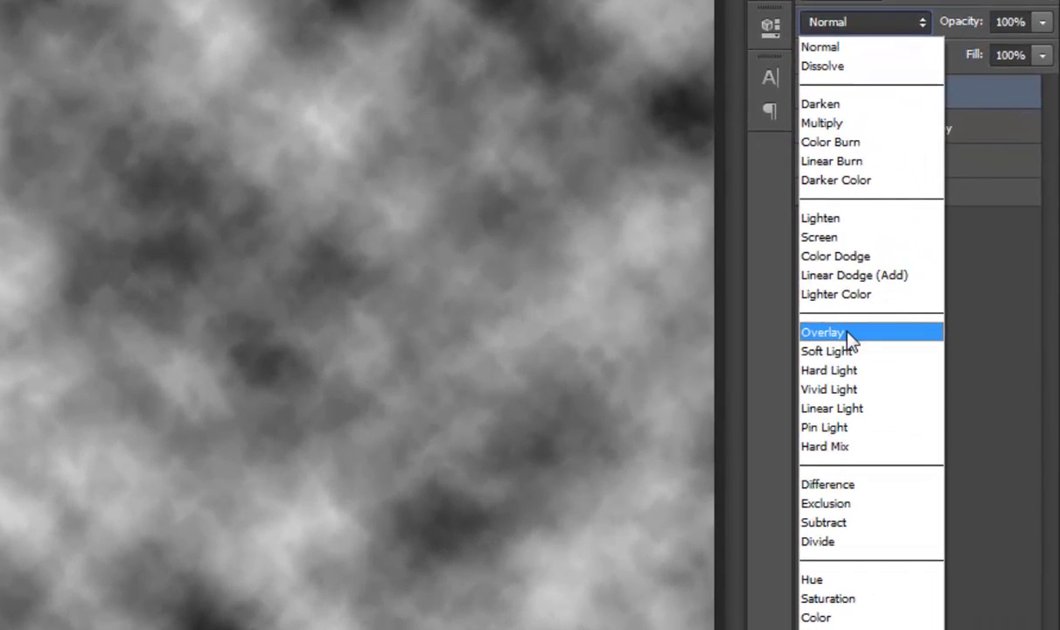
pyautogui.click(862, 331)
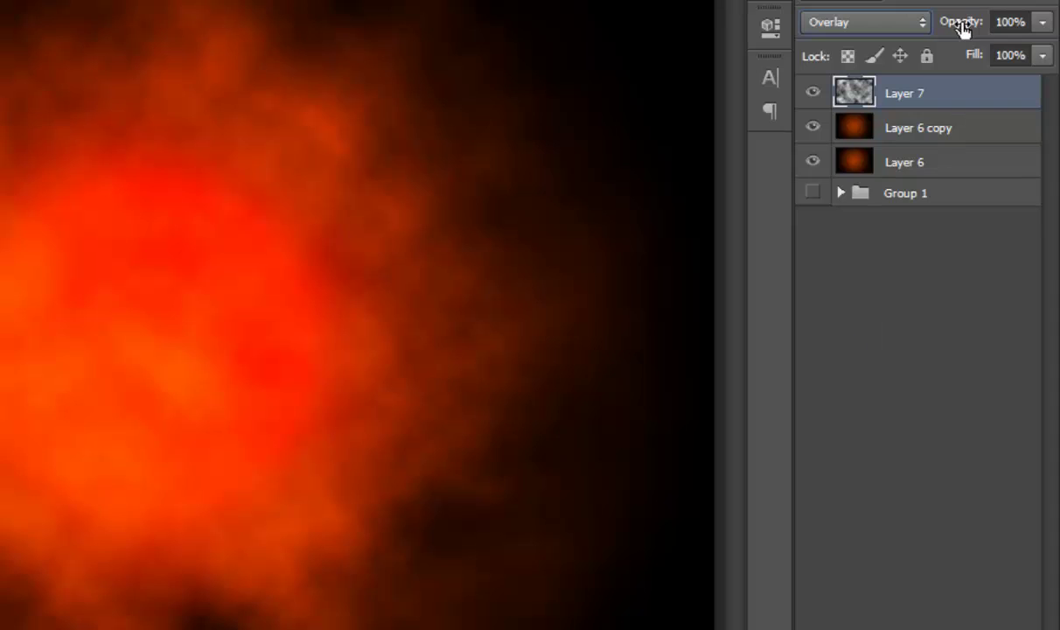
pyautogui.moveTo(962, 28); pyautogui.dragTo(901, 48)
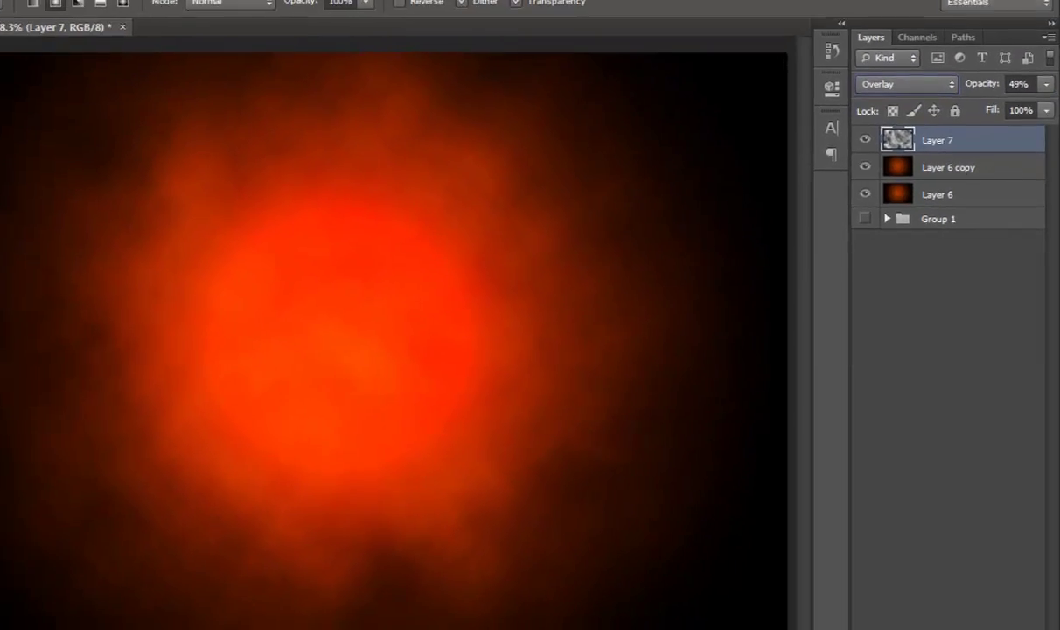
pyautogui.click(260, 11)
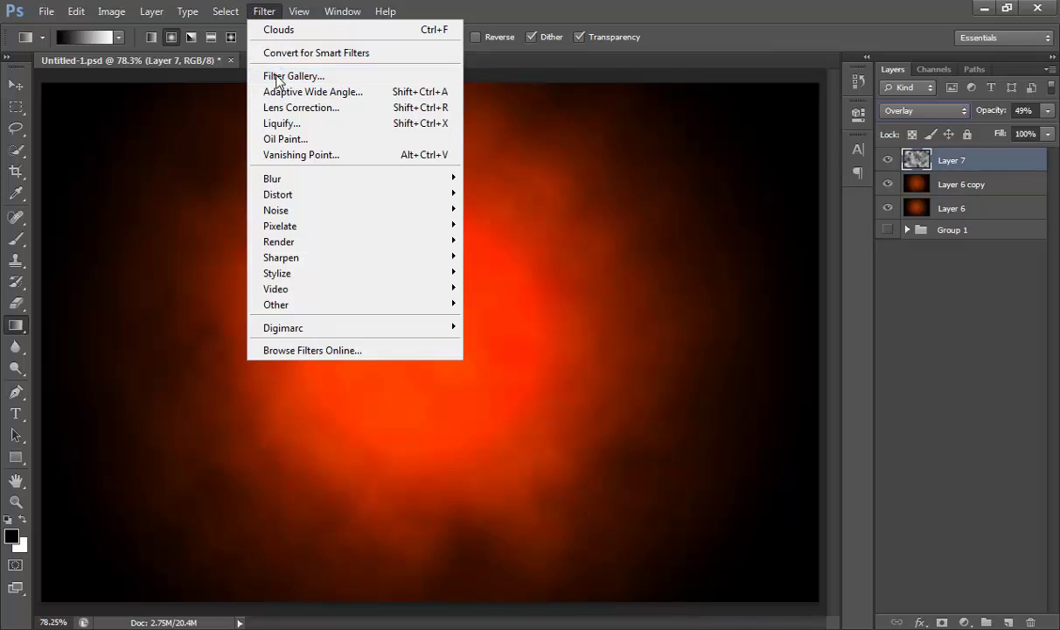
# Step: Apply the Chrome sketch filter to Layer 7, fade it to 11%, and dim Layer 6 copy to 92%
pyautogui.click(278, 79)
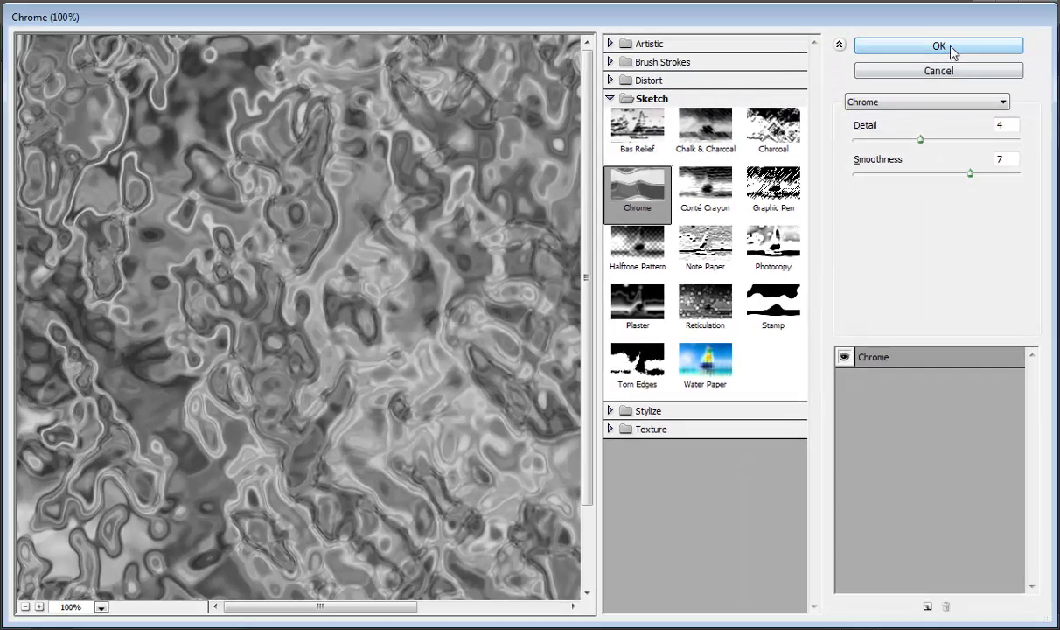
pyautogui.click(953, 48)
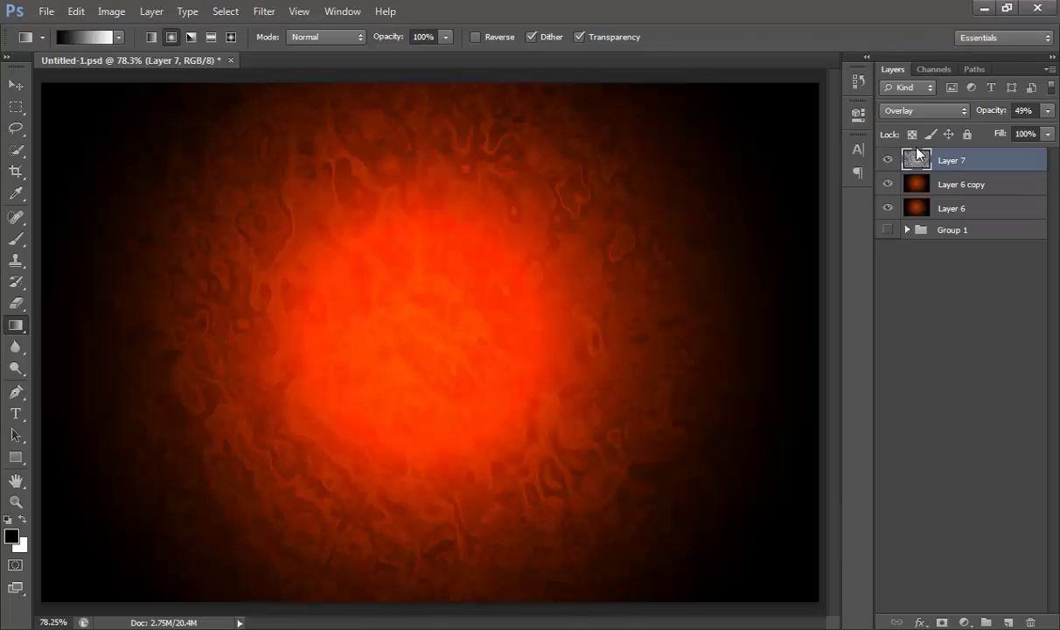
pyautogui.moveTo(991, 116); pyautogui.dragTo(959, 124)
pyautogui.click(963, 185)
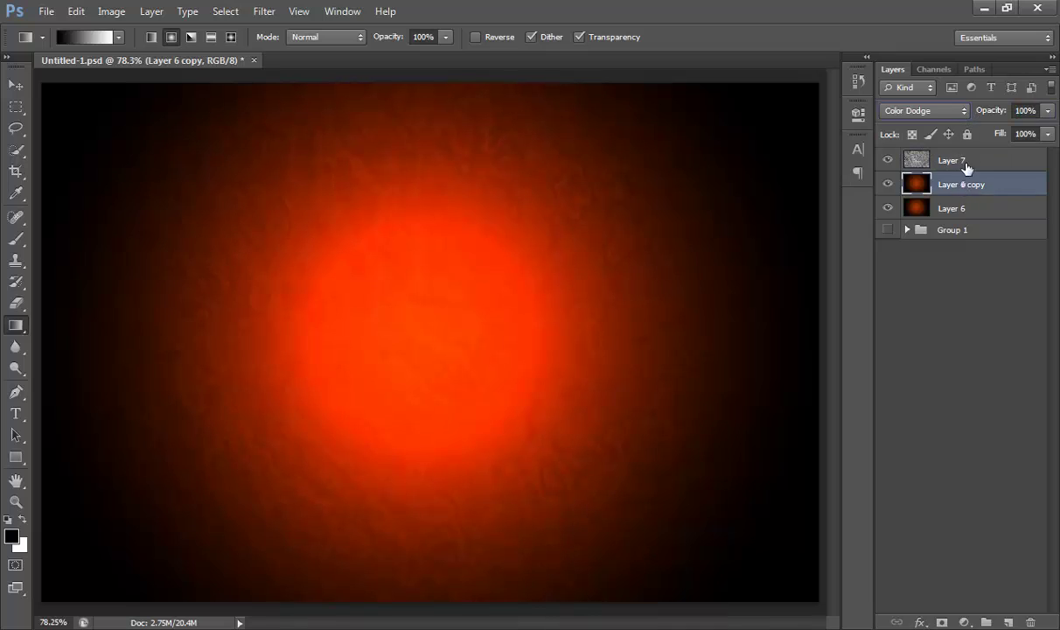
pyautogui.moveTo(981, 117); pyautogui.dragTo(968, 136)
pyautogui.click(965, 232)
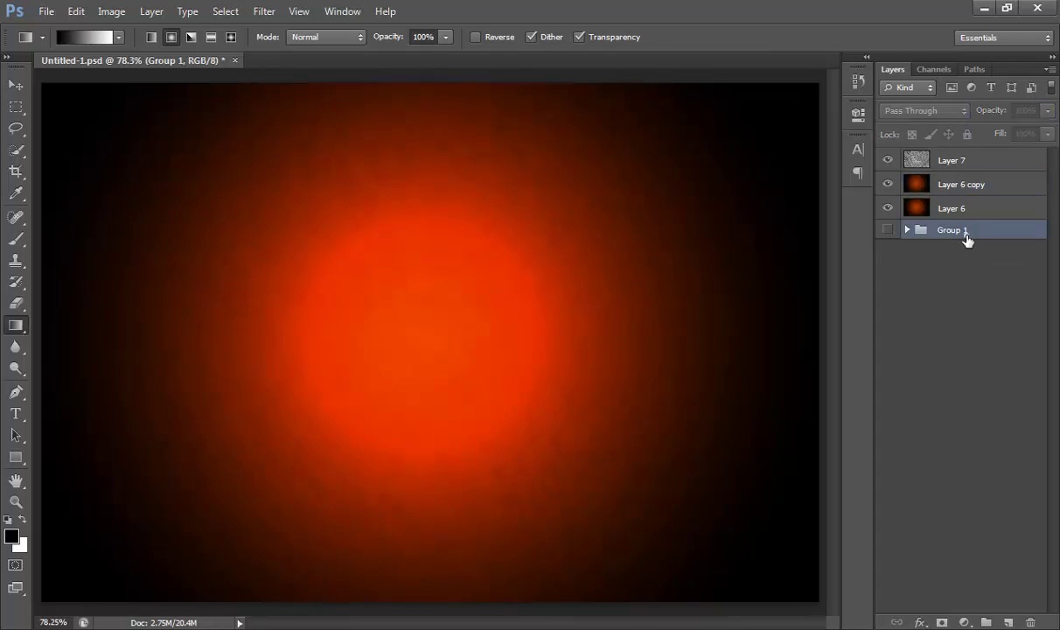
# Step: Add Layer 8 and draw a curved Pen path from the upper left down through the centre
pyautogui.click(966, 161)
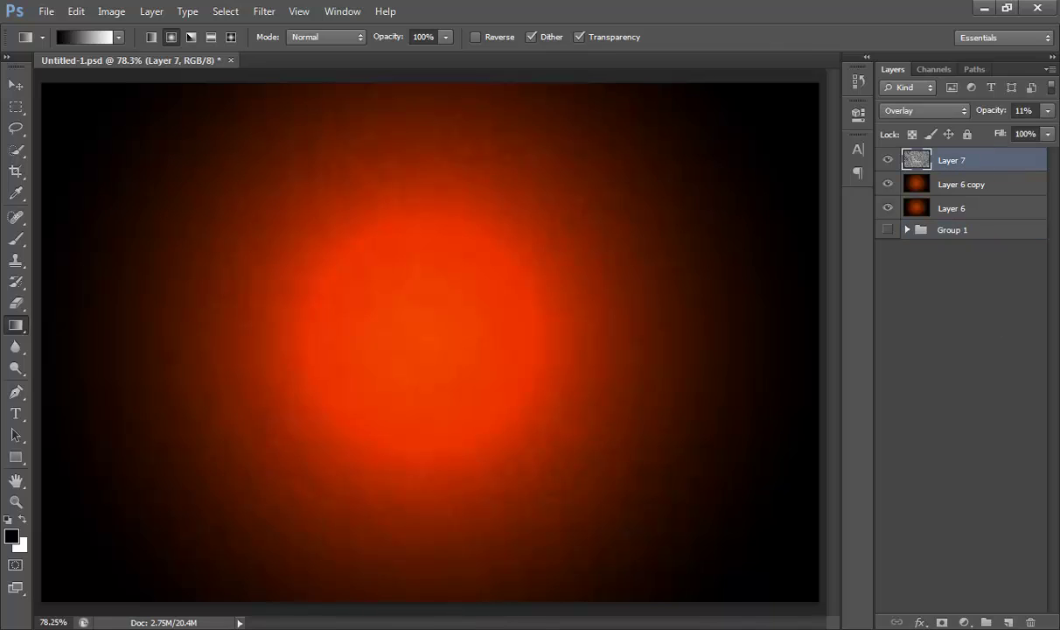
pyautogui.click(1009, 622)
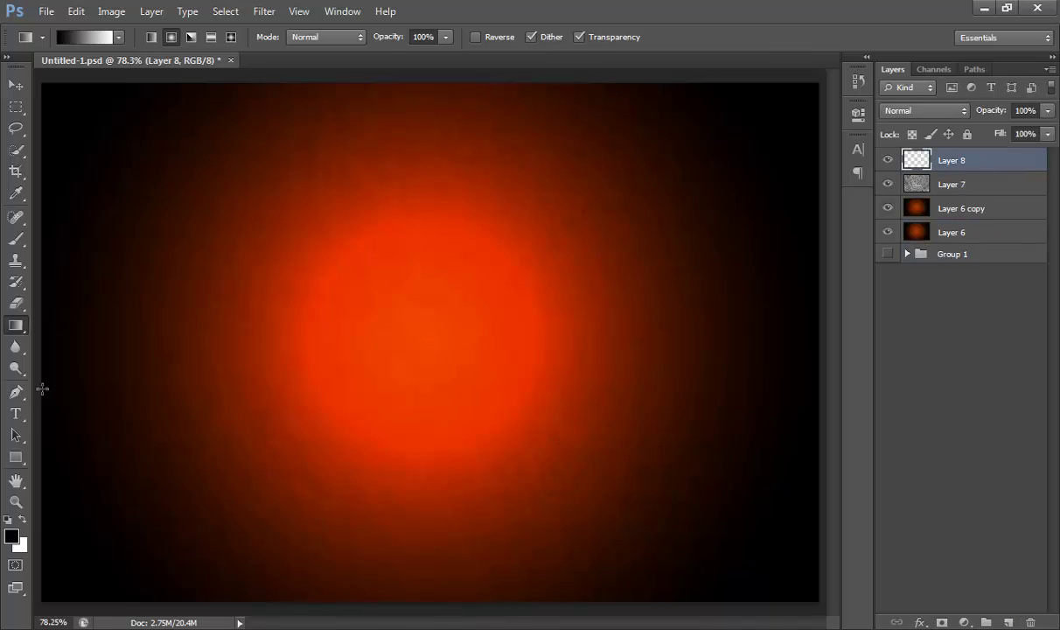
pyautogui.click(19, 394)
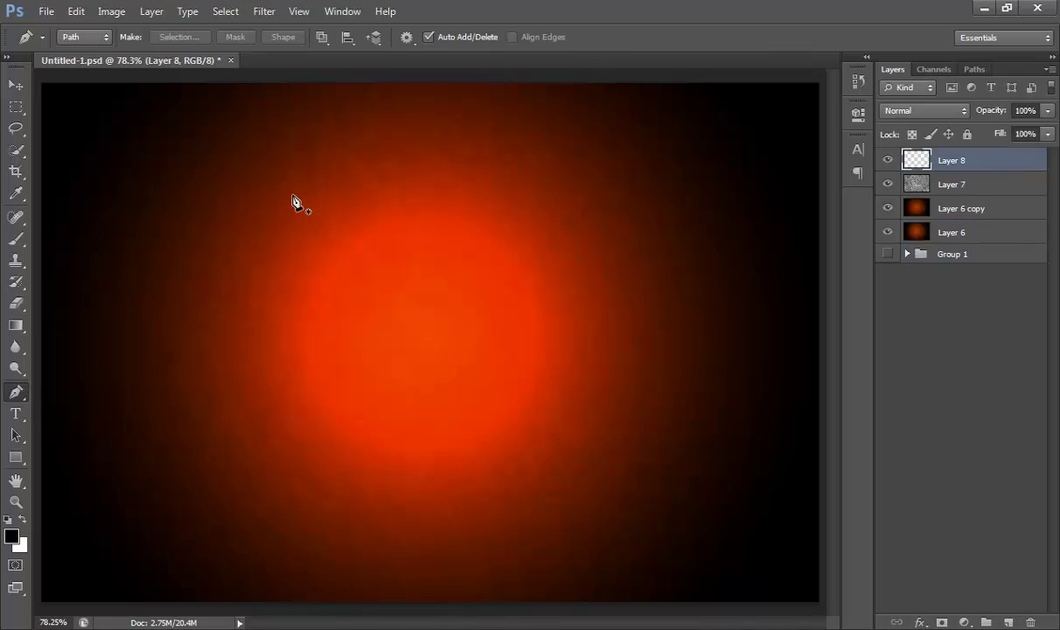
pyautogui.click(297, 190)
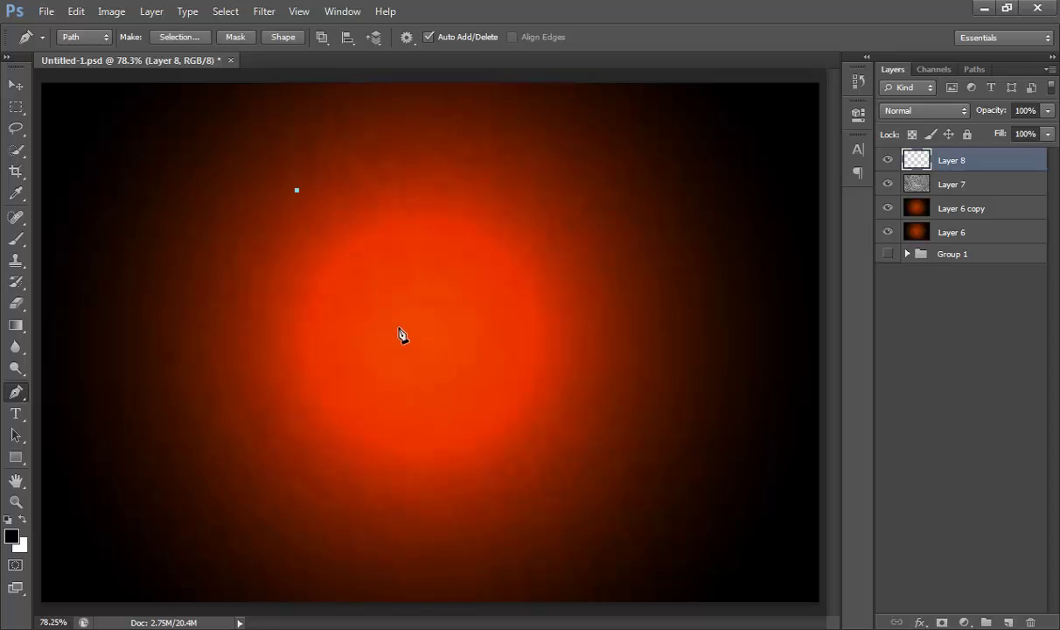
pyautogui.moveTo(398, 328); pyautogui.dragTo(646, 310)
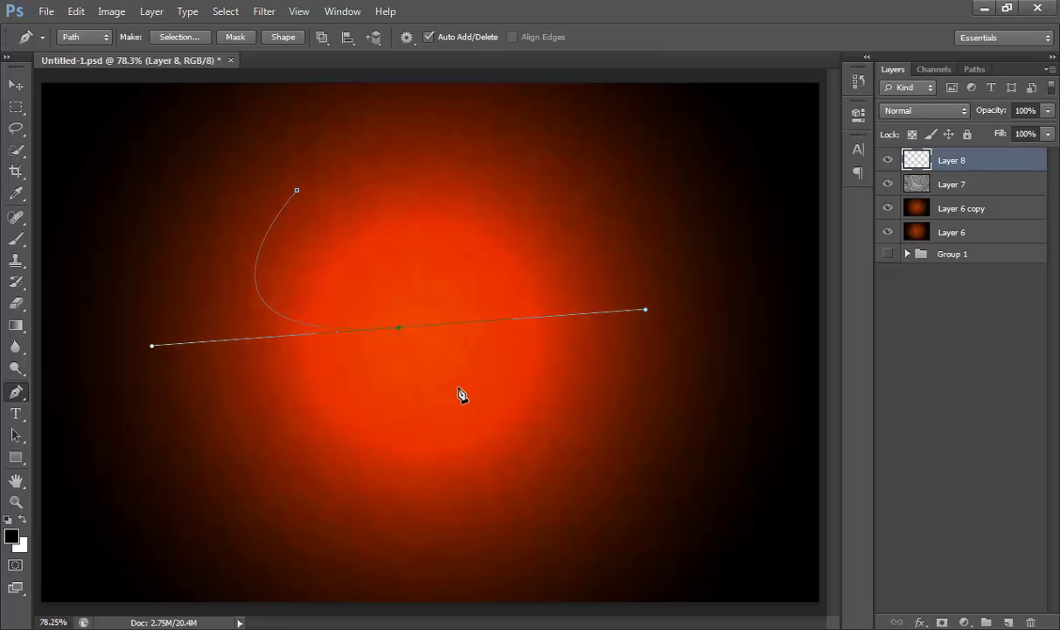
pyautogui.moveTo(413, 420); pyautogui.dragTo(305, 549)
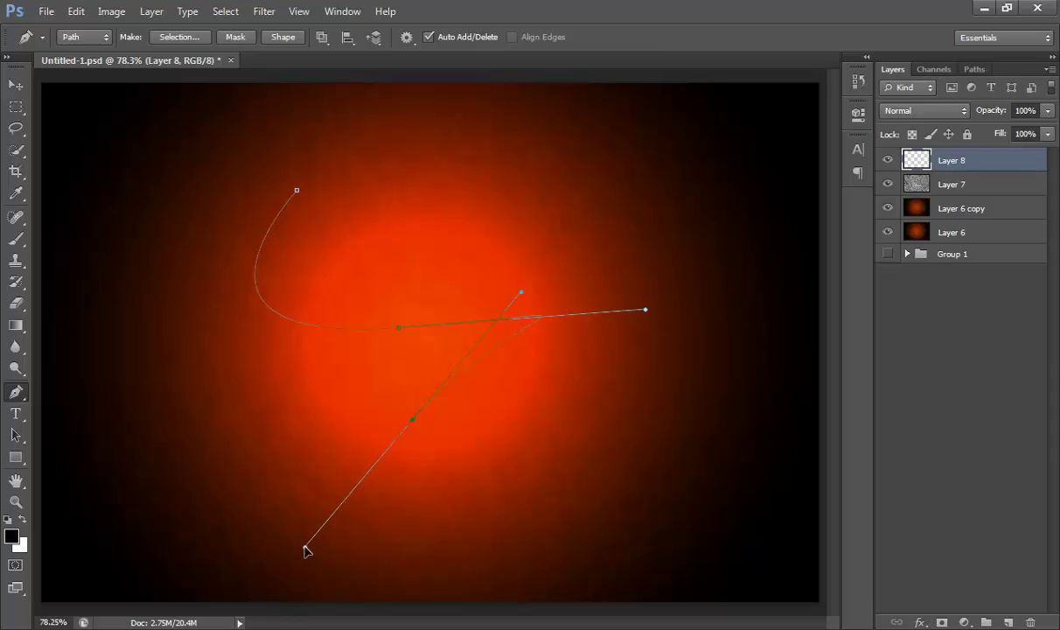
pyautogui.hotkey('ctrl', 'z')
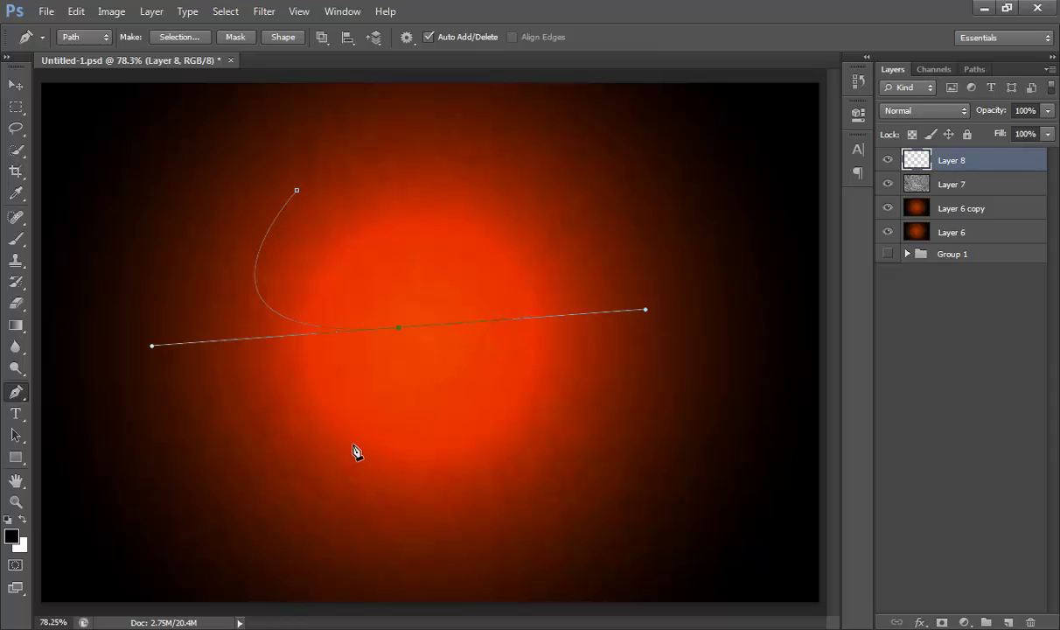
pyautogui.moveTo(353, 445); pyautogui.dragTo(294, 542)
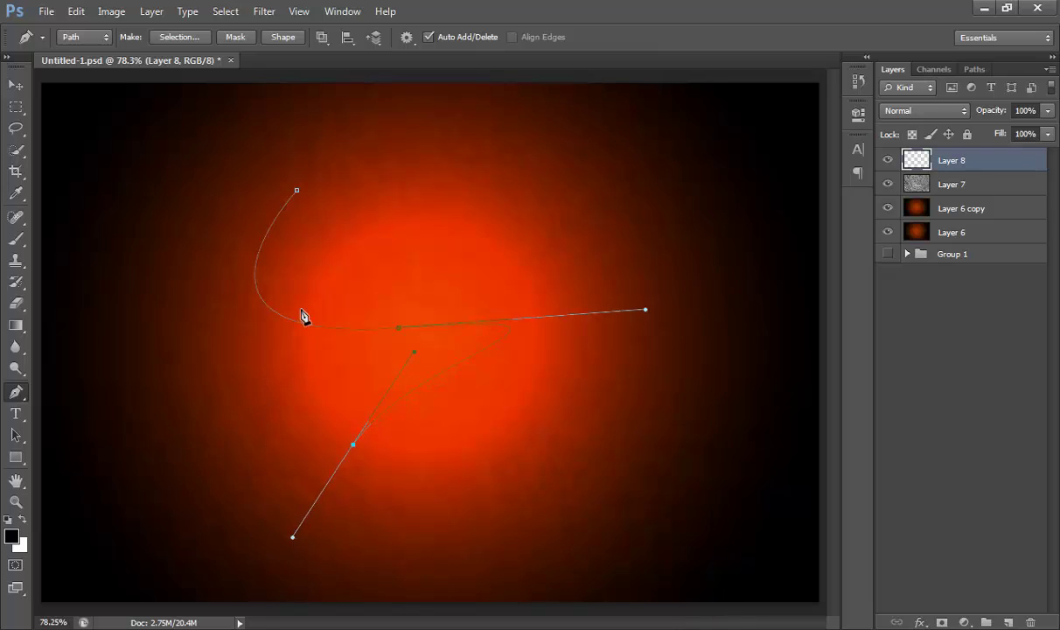
# Step: Set the brush to a 3 px hard brush
pyautogui.press('b')
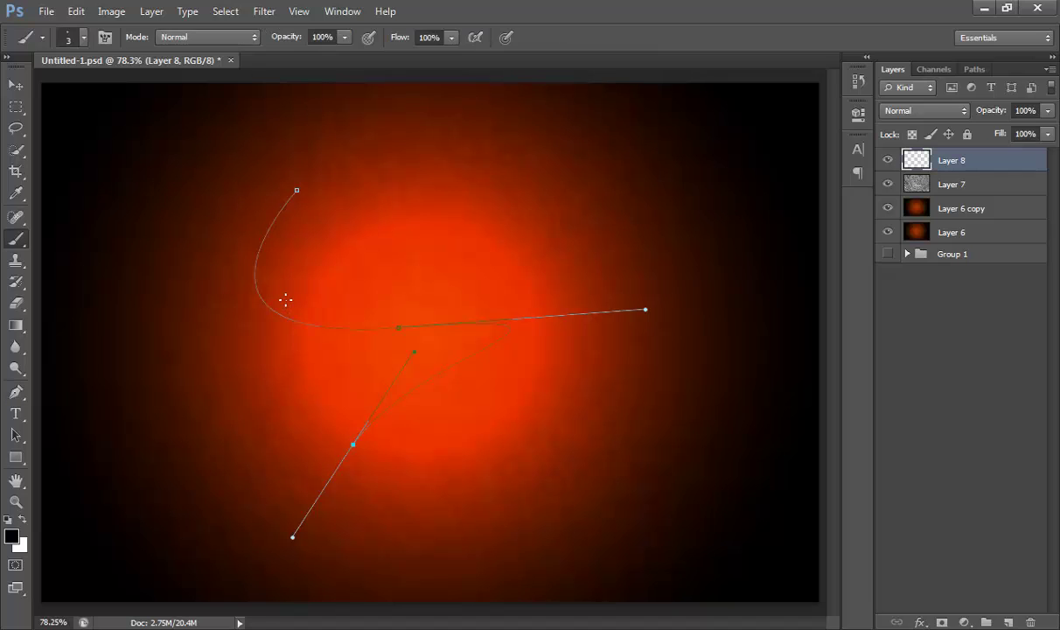
pyautogui.click(83, 38)
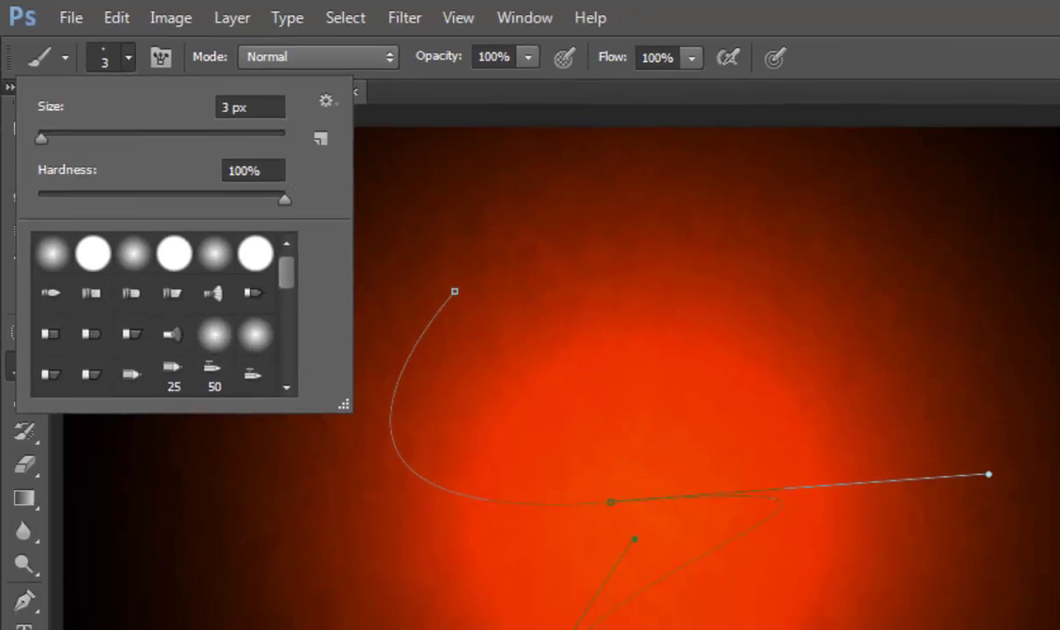
pyautogui.press('Return')
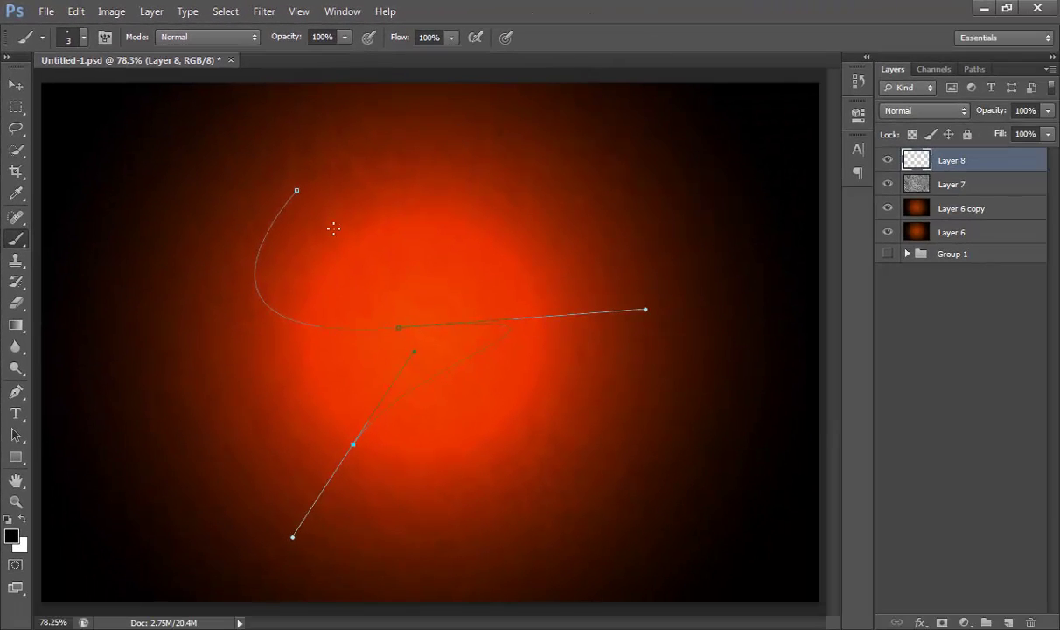
pyautogui.press('p')
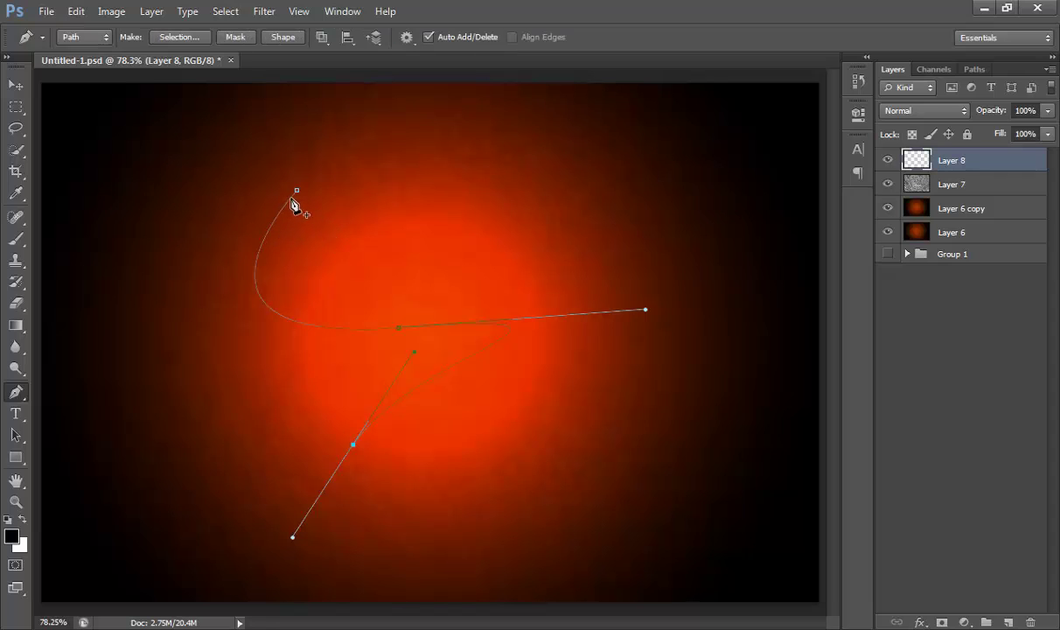
# Step: Stroke the curved path with the brush in the dark foreground colour
pyautogui.rightClick(292, 202)
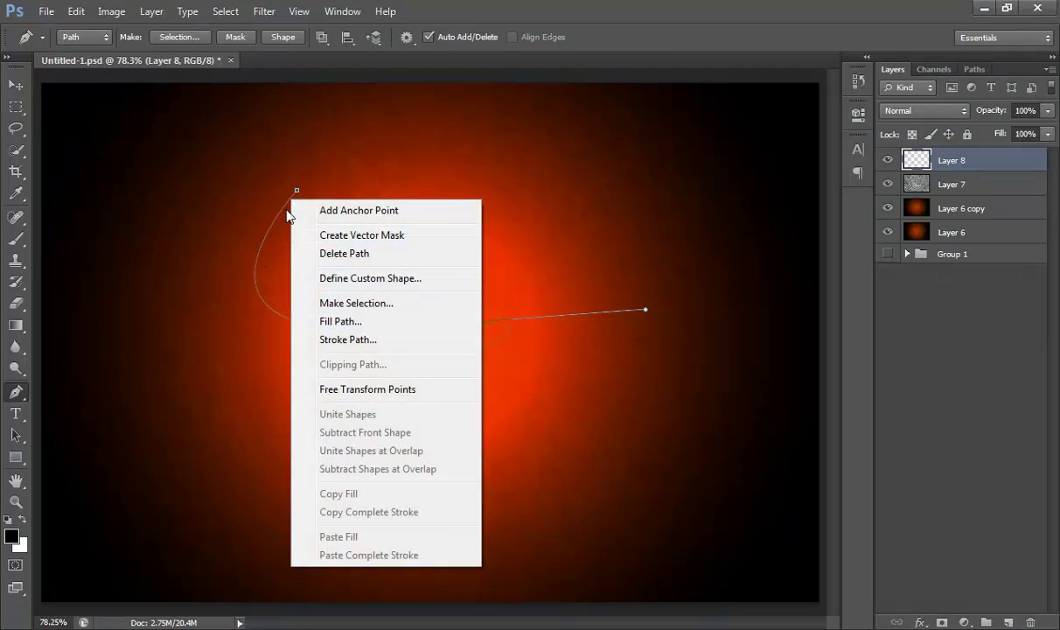
pyautogui.click(359, 340)
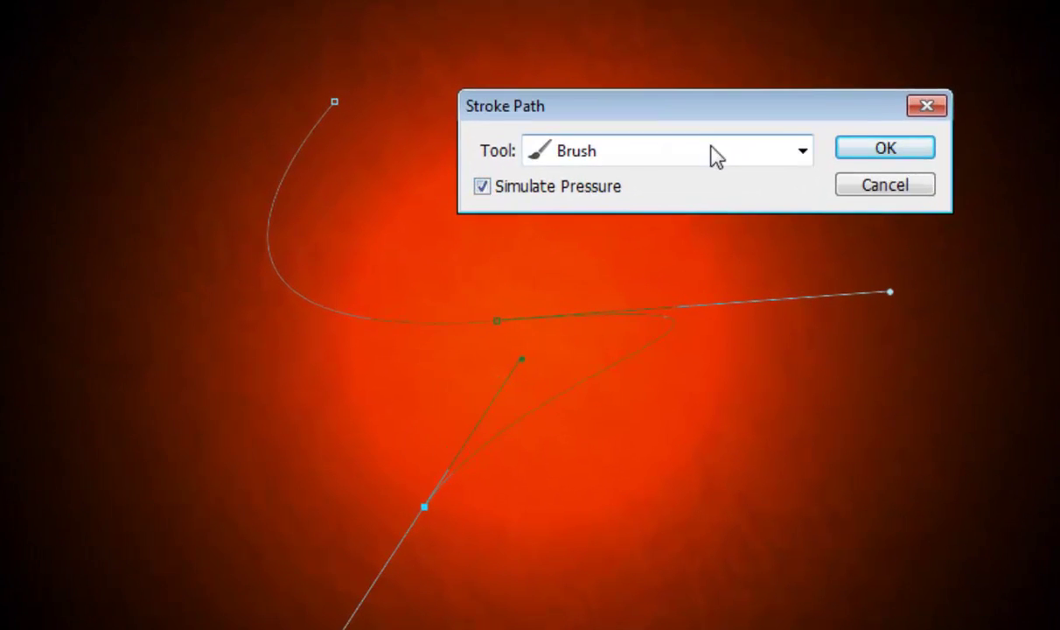
pyautogui.click(715, 155)
pyautogui.click(568, 204)
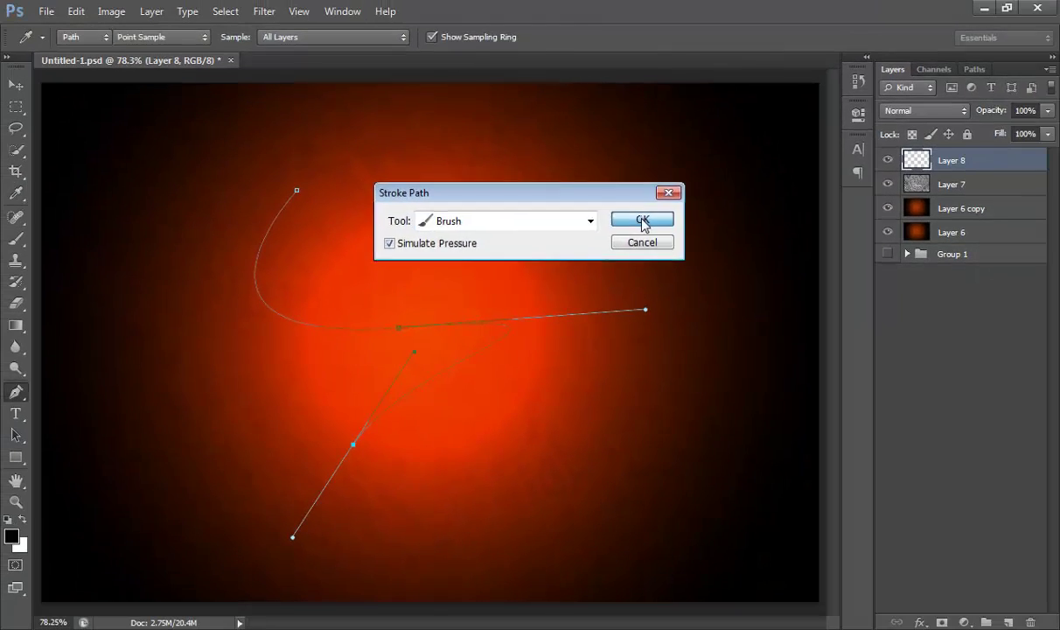
pyautogui.click(862, 155)
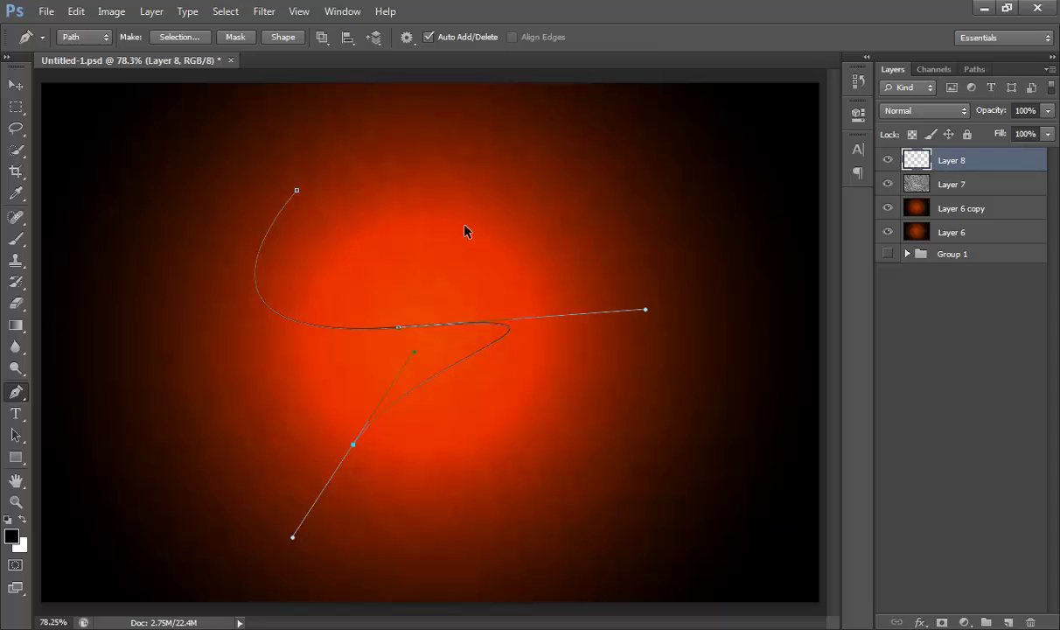
# Step: Undo the dark stroke and make white the foreground colour
pyautogui.hotkey('ctrl', 'z')
pyautogui.click(23, 518)
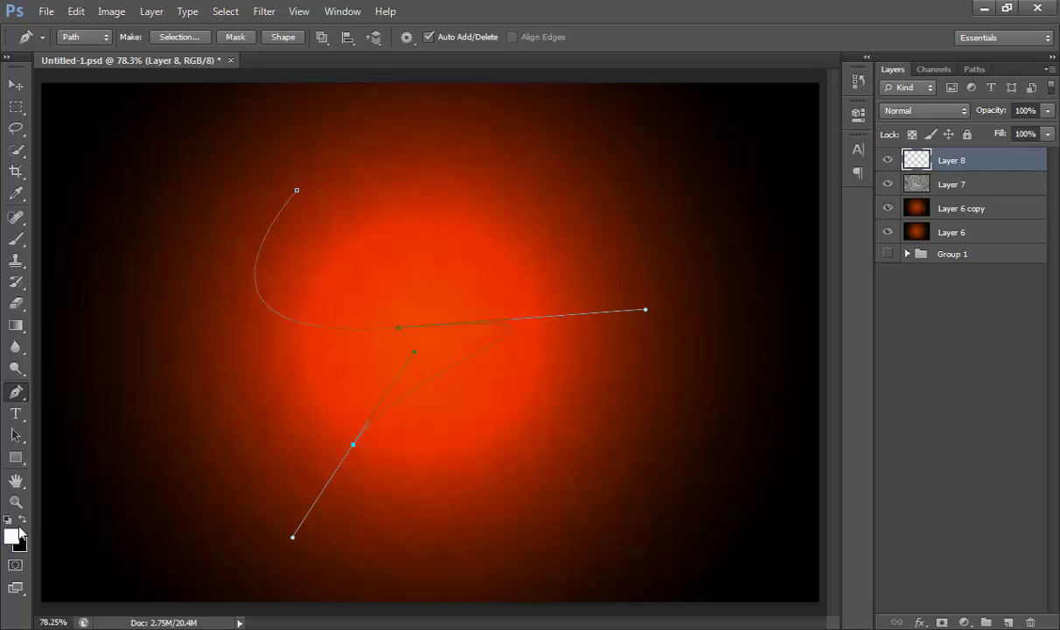
pyautogui.rightClick(271, 312)
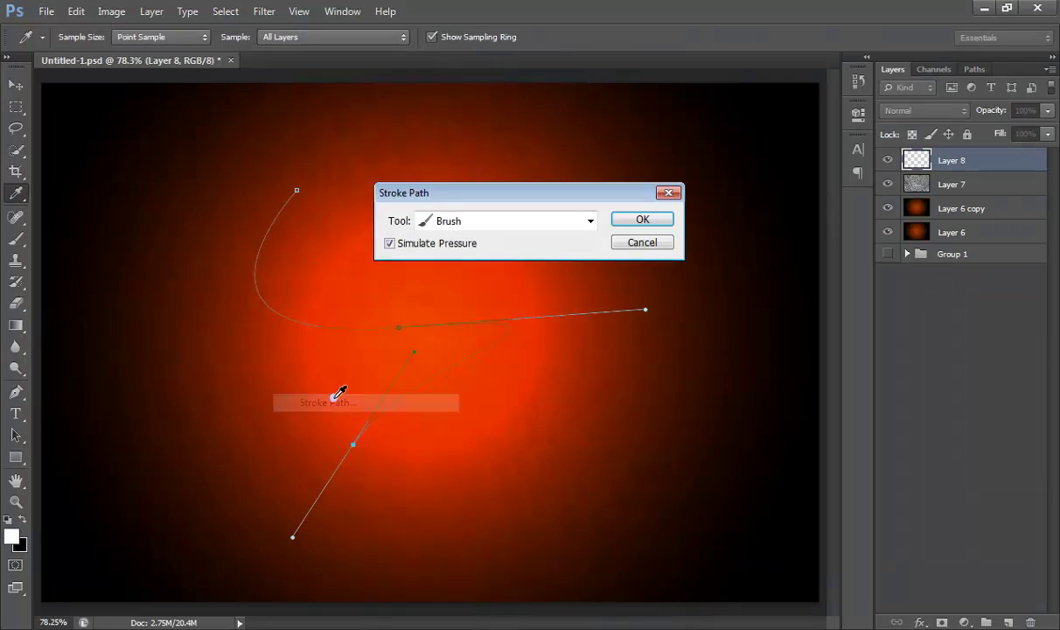
# Step: Stroke the path in white and hide the work path outline
pyautogui.click(639, 219)
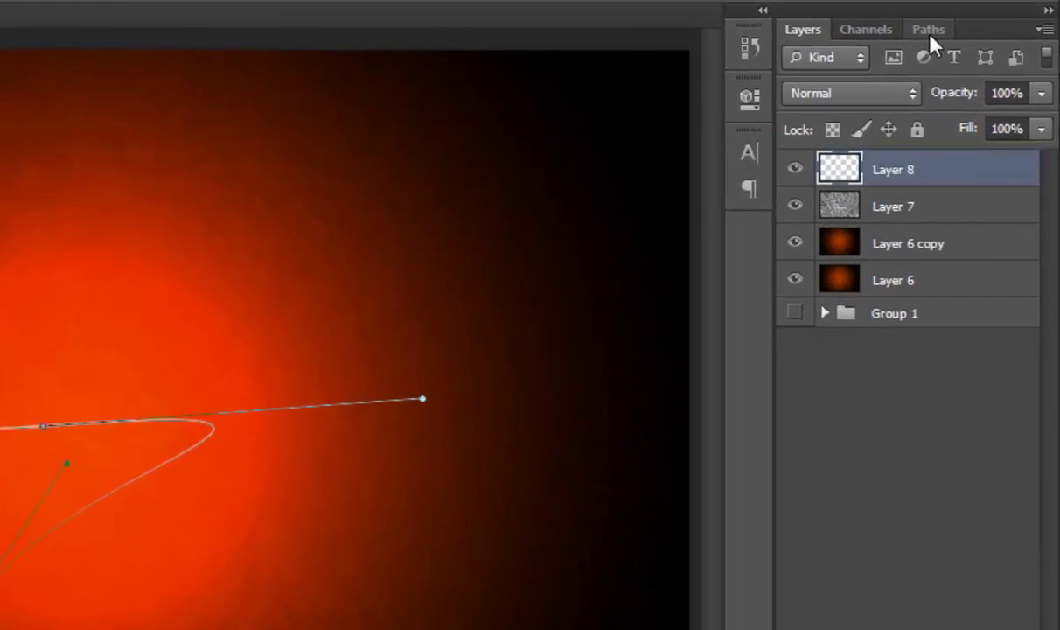
pyautogui.click(974, 69)
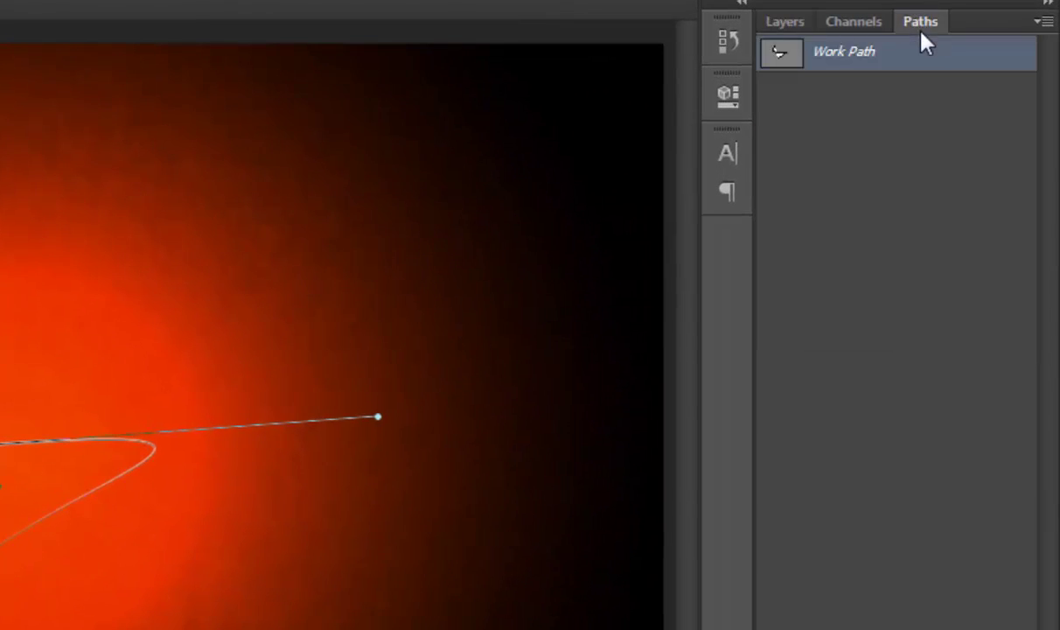
pyautogui.click(894, 201)
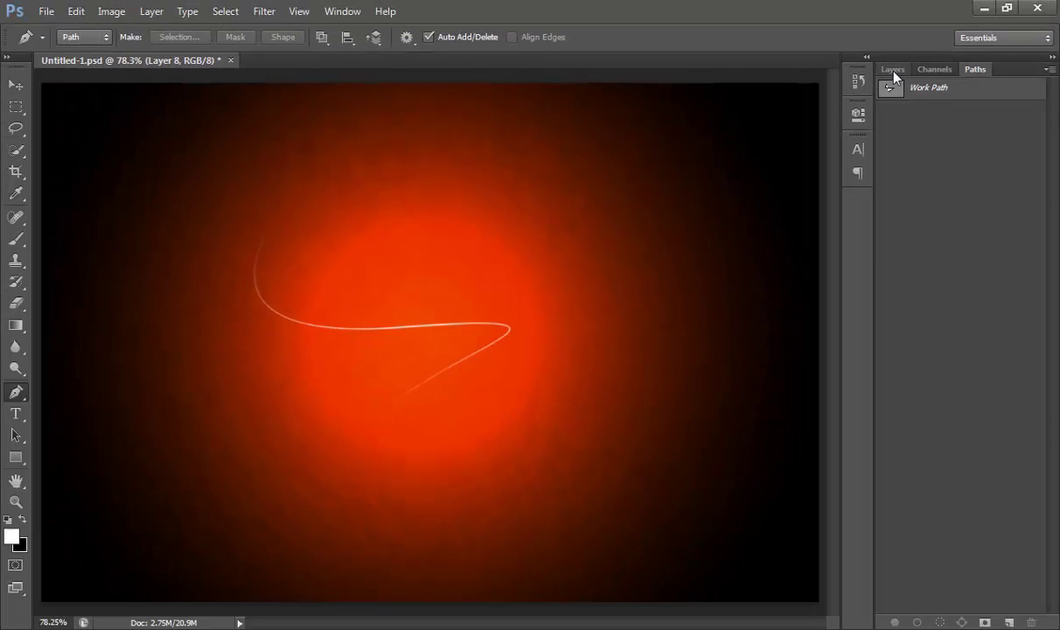
pyautogui.click(785, 21)
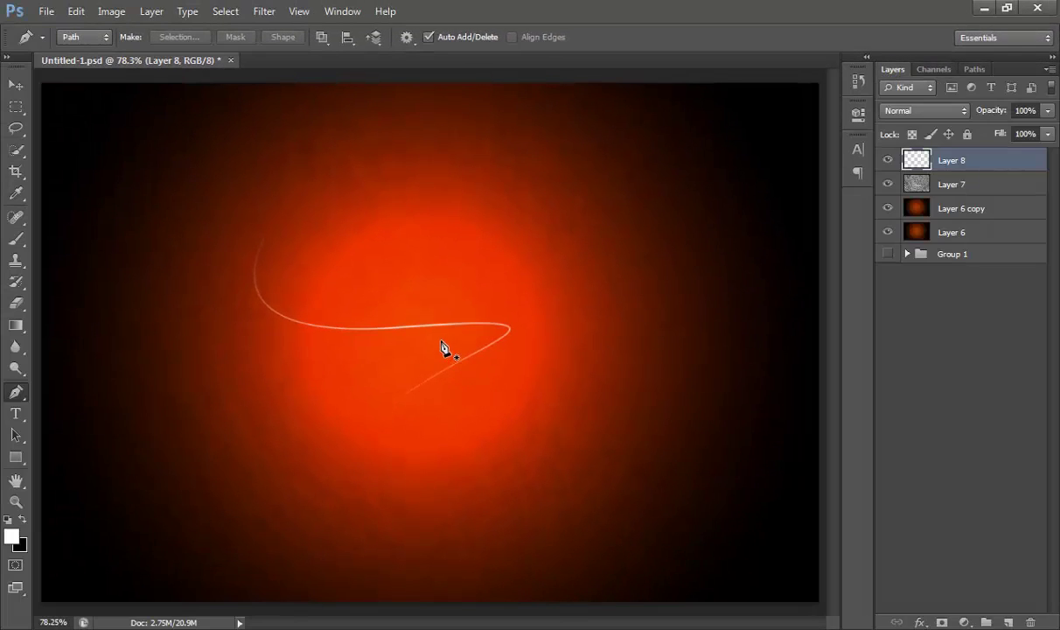
# Step: Give Layer 8 a drop shadow at 34% opacity, 6 px distance and a larger size
pyautogui.rightClick(960, 162)
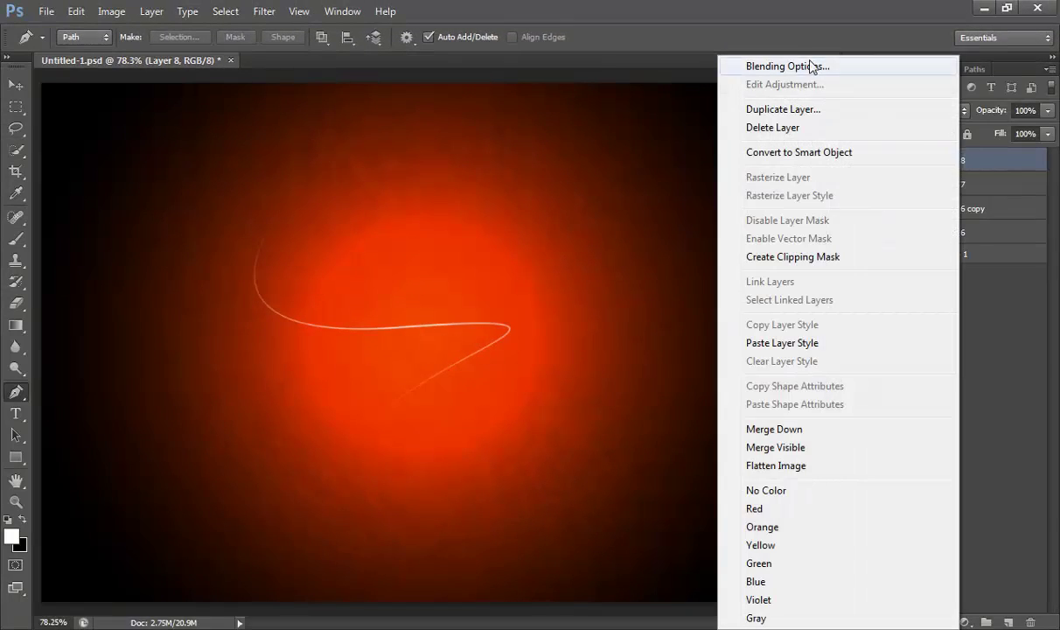
pyautogui.click(788, 66)
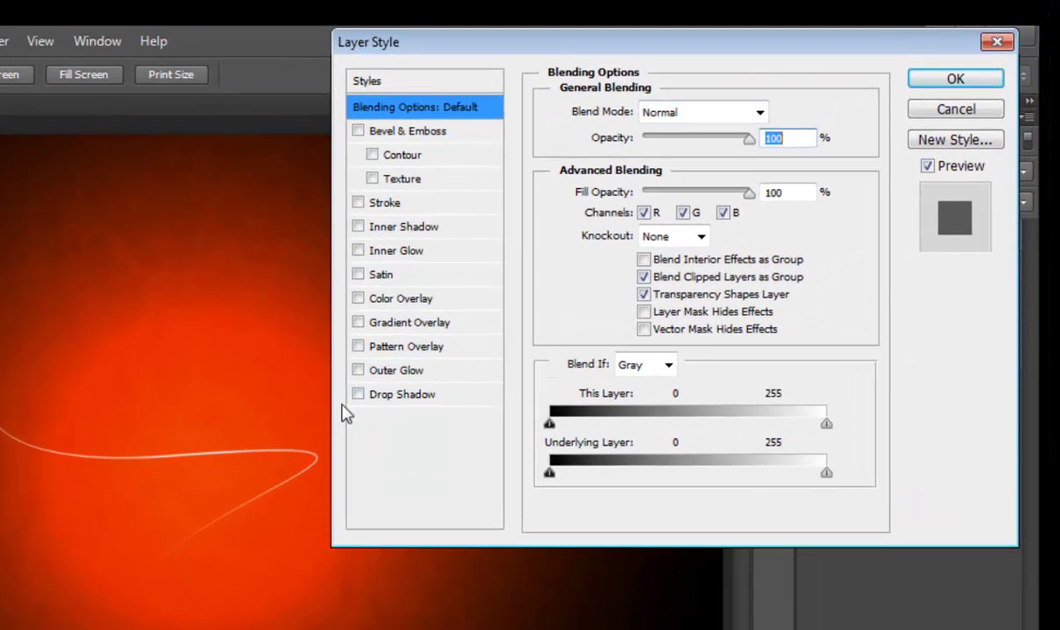
pyautogui.click(359, 395)
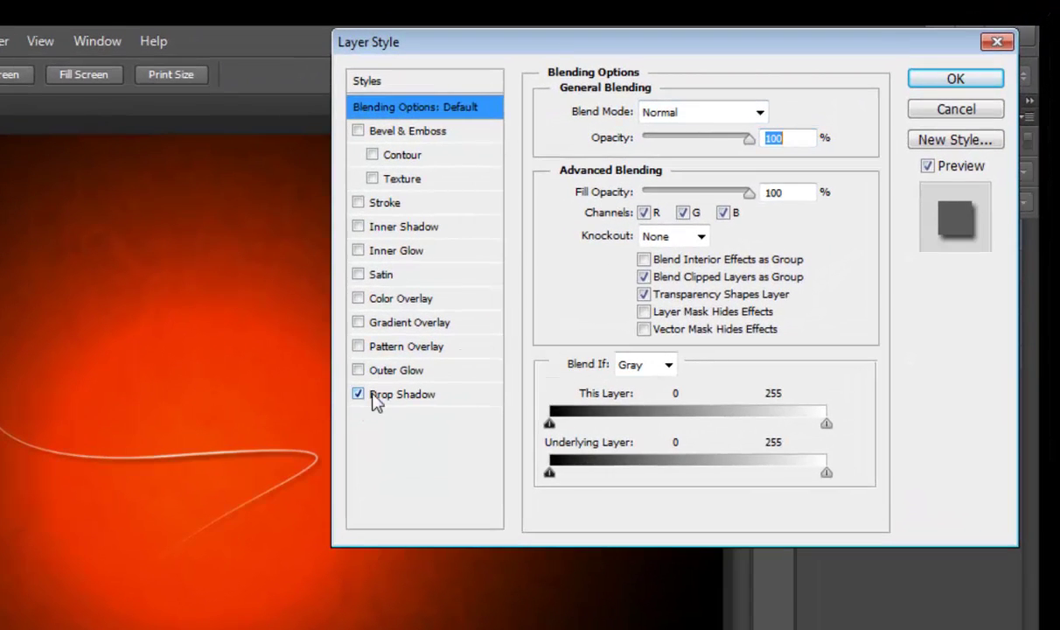
pyautogui.click(395, 395)
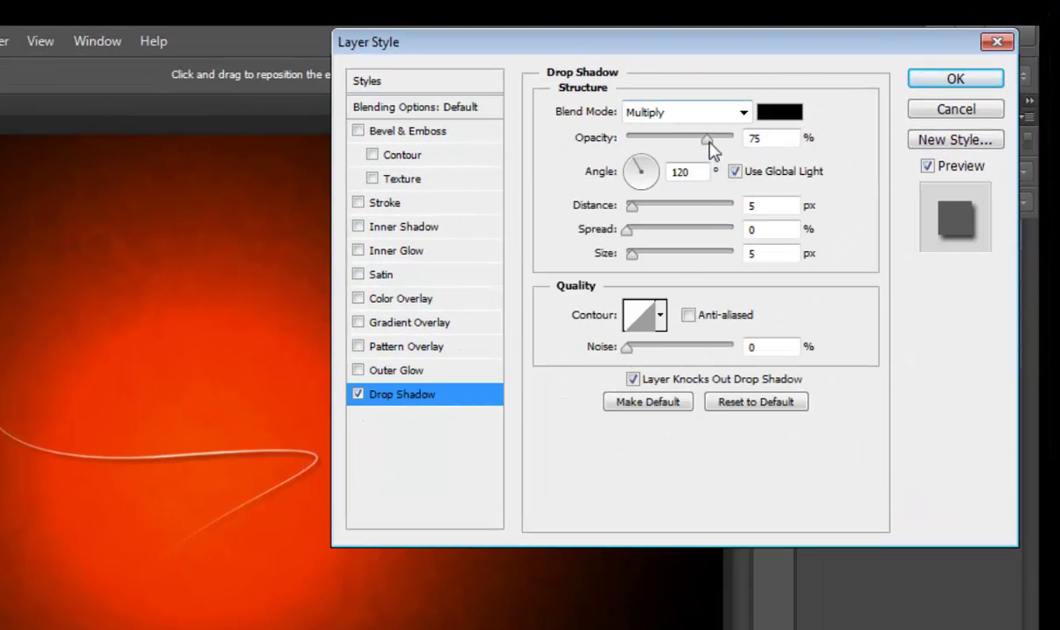
pyautogui.moveTo(706, 140); pyautogui.dragTo(665, 144)
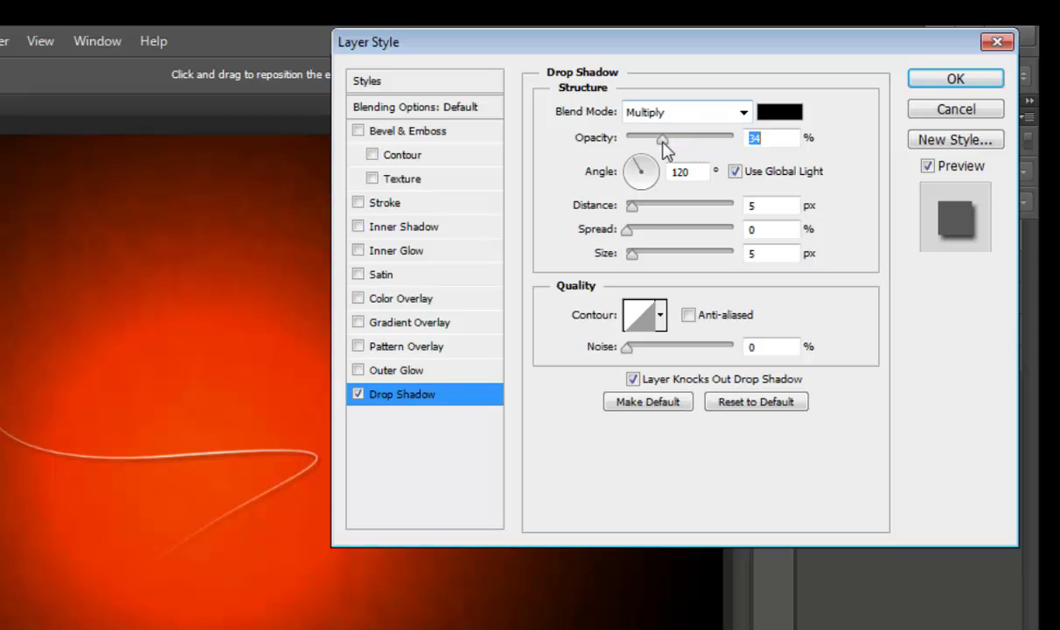
pyautogui.moveTo(632, 205); pyautogui.dragTo(634, 215)
pyautogui.moveTo(634, 254); pyautogui.dragTo(637, 259)
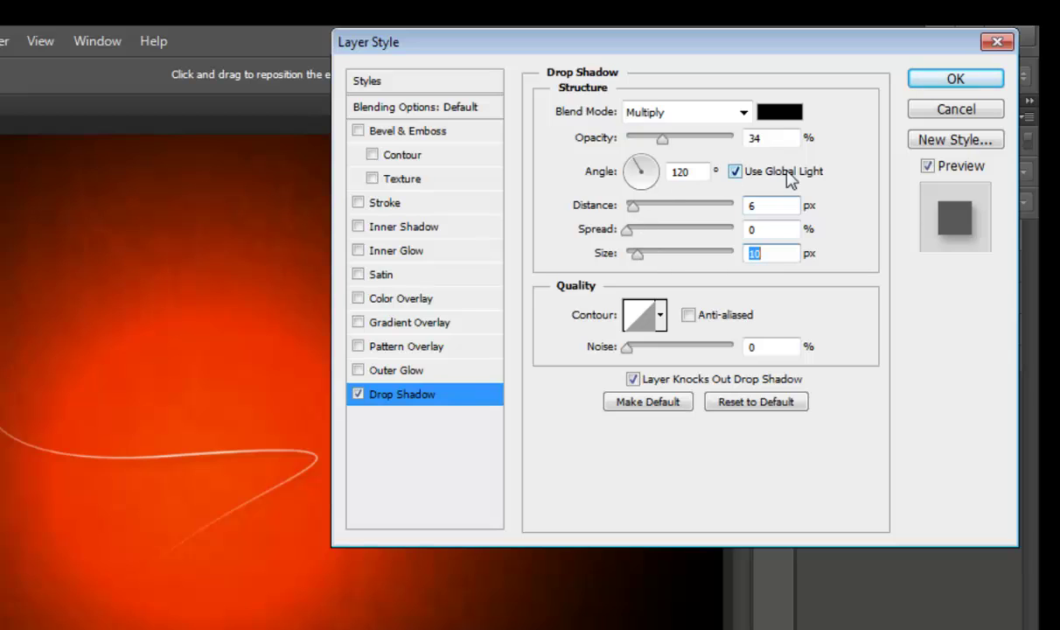
# Step: Add a low-opacity red colour overlay and a 100% outer glow to the streak
pyautogui.click(361, 299)
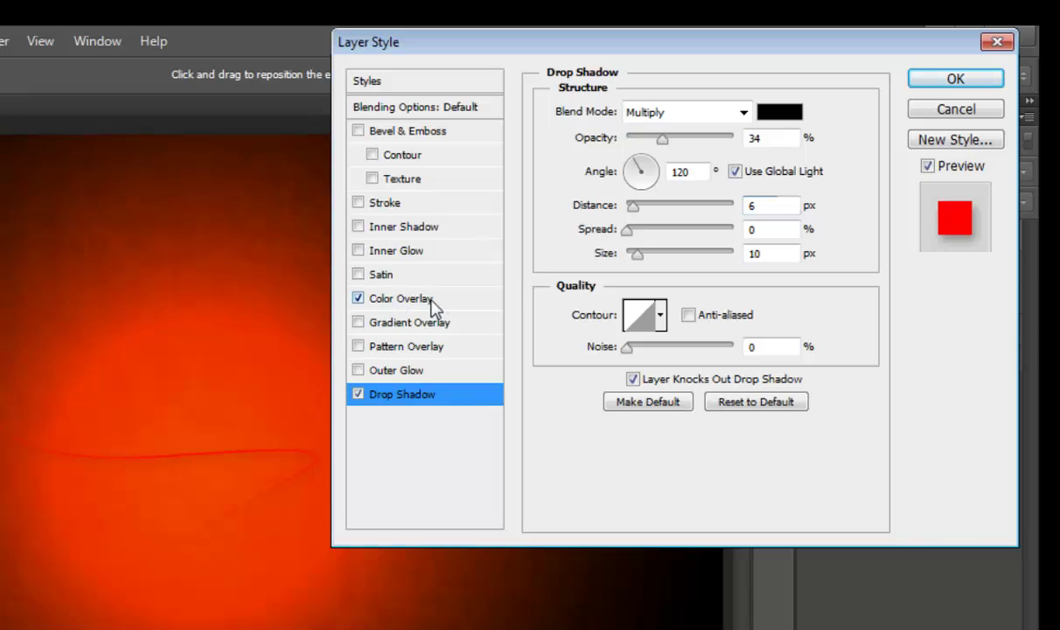
pyautogui.click(405, 298)
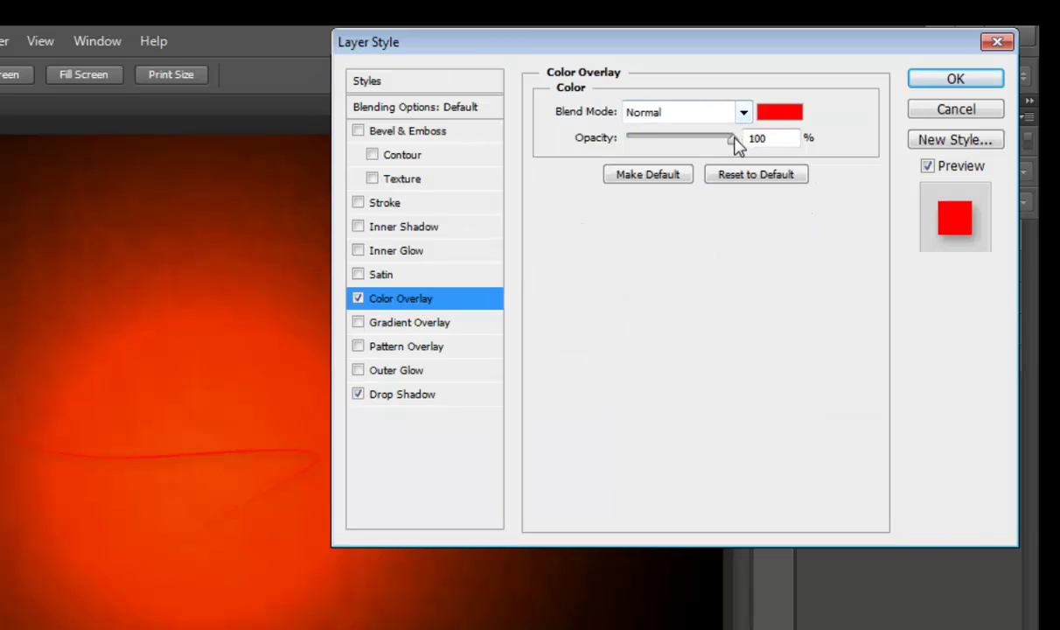
pyautogui.moveTo(733, 140); pyautogui.dragTo(636, 152)
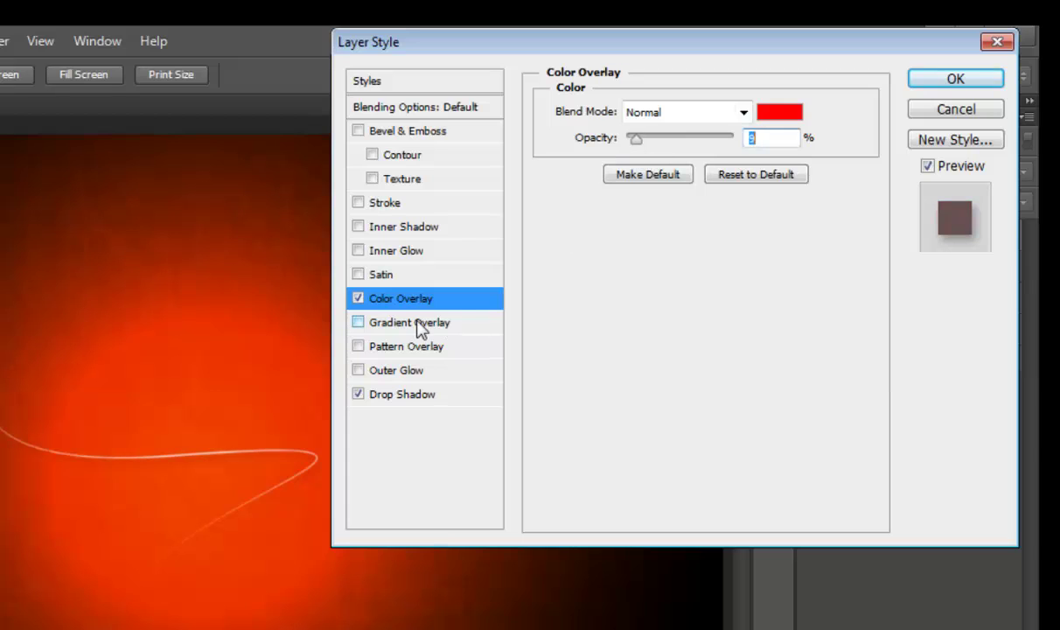
pyautogui.click(358, 370)
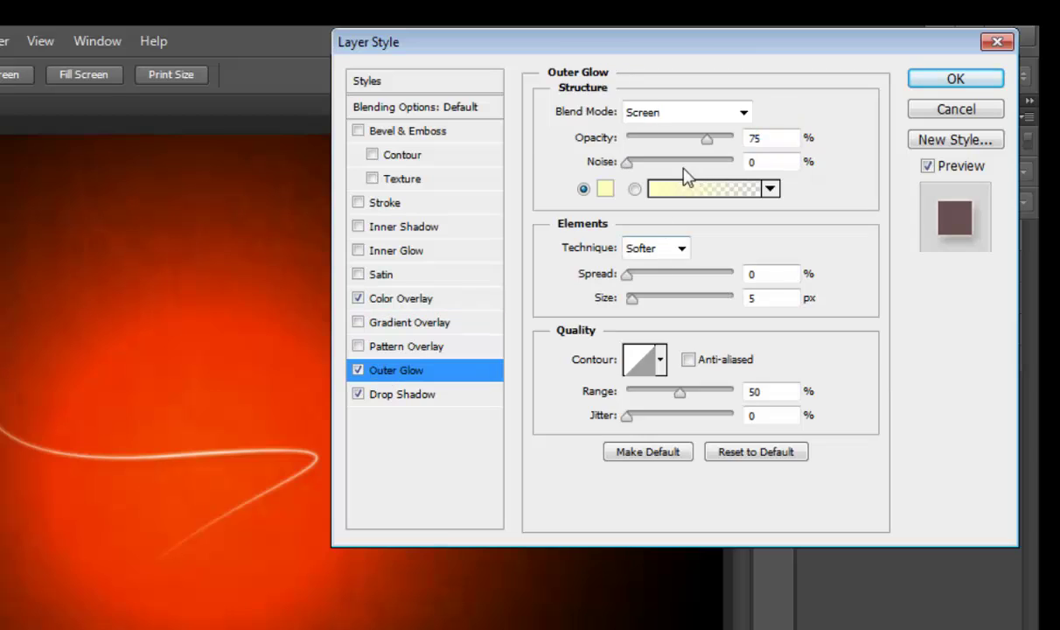
pyautogui.moveTo(707, 140); pyautogui.dragTo(737, 145)
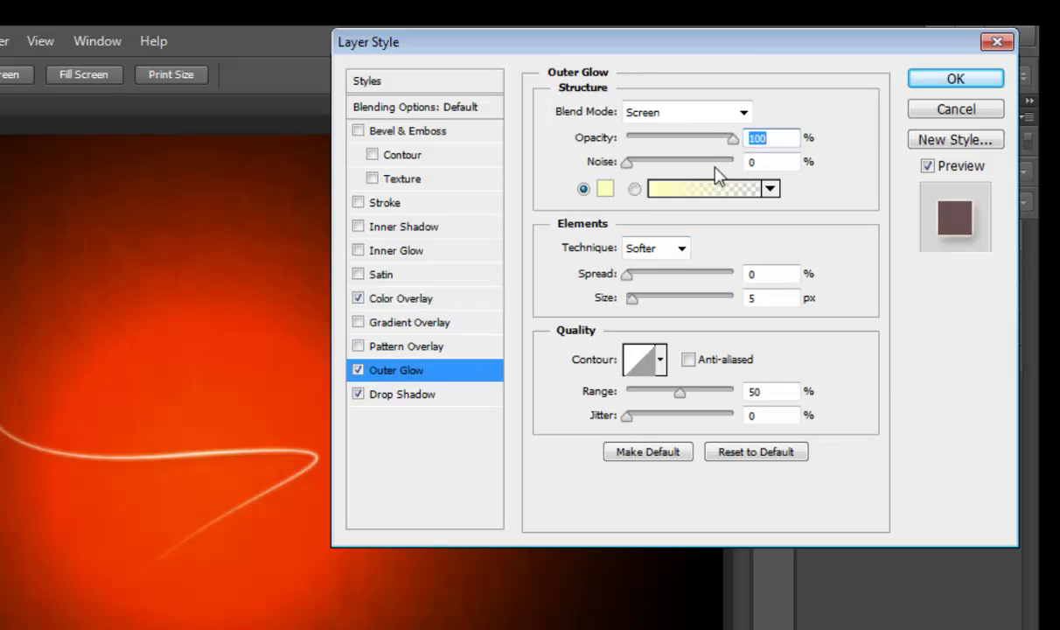
pyautogui.click(958, 80)
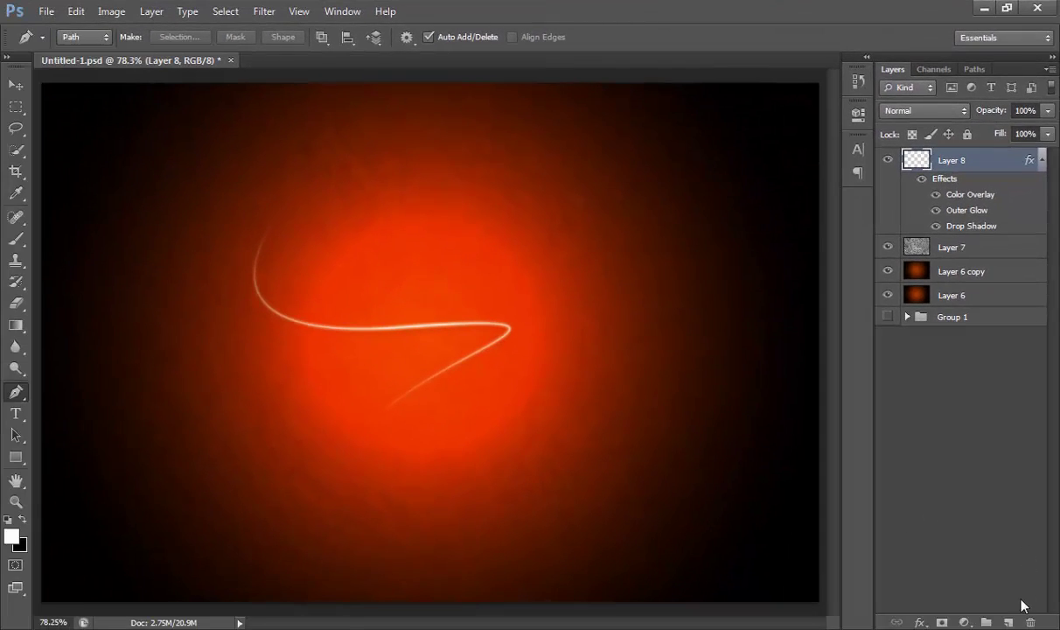
# Step: Create Layer 9 and draw a curved Pen path crossing the first streak
pyautogui.hotkey('ctrl', 'shift', 'alt', 'n')
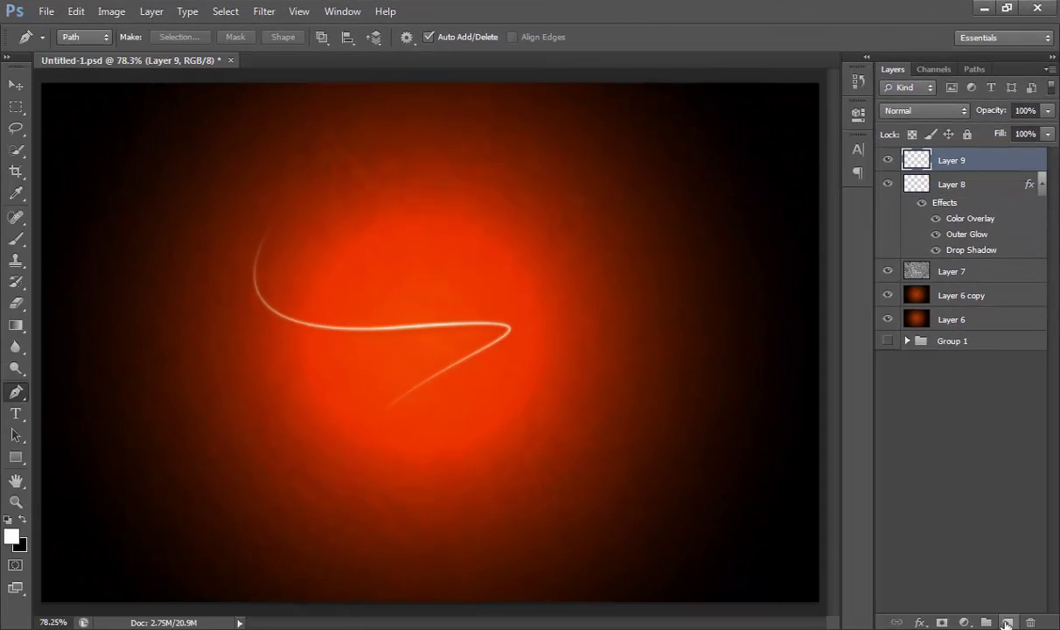
pyautogui.click(346, 179)
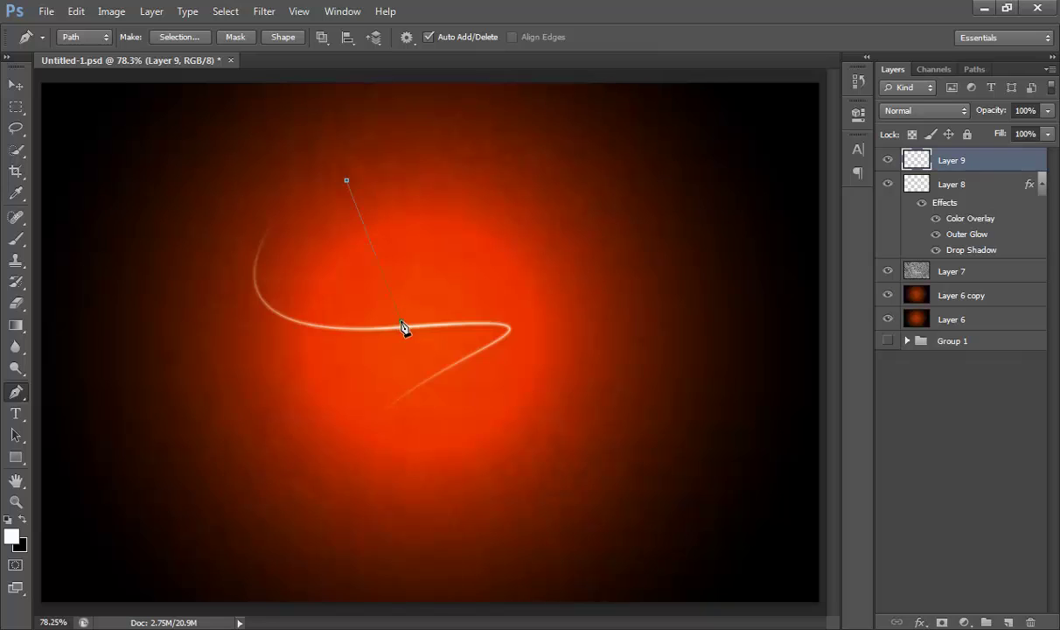
pyautogui.moveTo(401, 324); pyautogui.dragTo(599, 354)
pyautogui.moveTo(363, 442); pyautogui.dragTo(349, 479)
# Step: Stroke the new path with the white brush and deselect the work path
pyautogui.rightClick(364, 318)
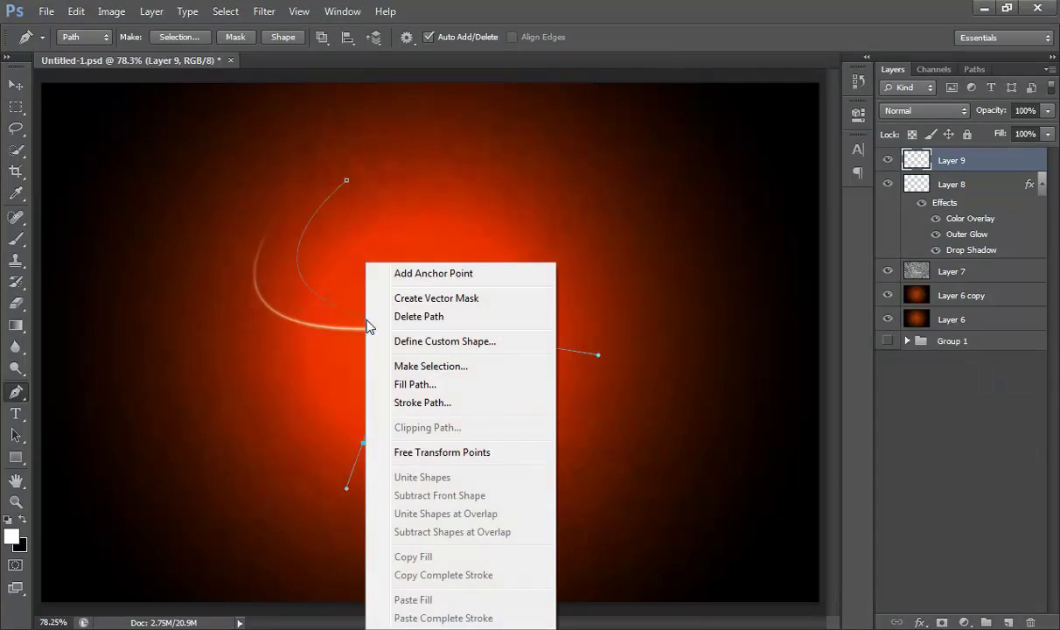
pyautogui.click(422, 404)
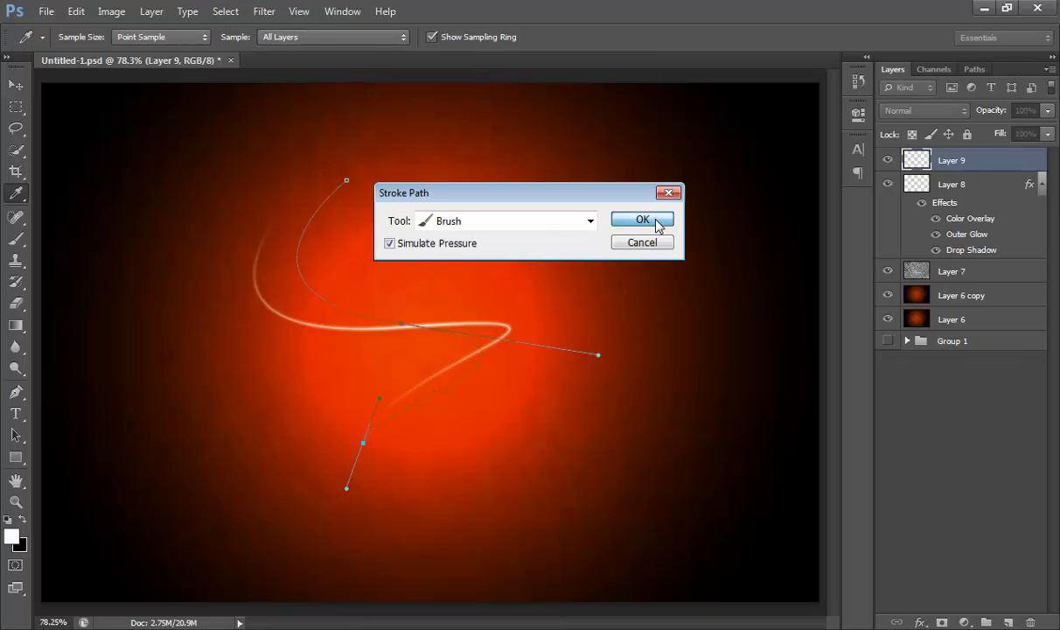
pyautogui.click(643, 220)
pyautogui.click(976, 69)
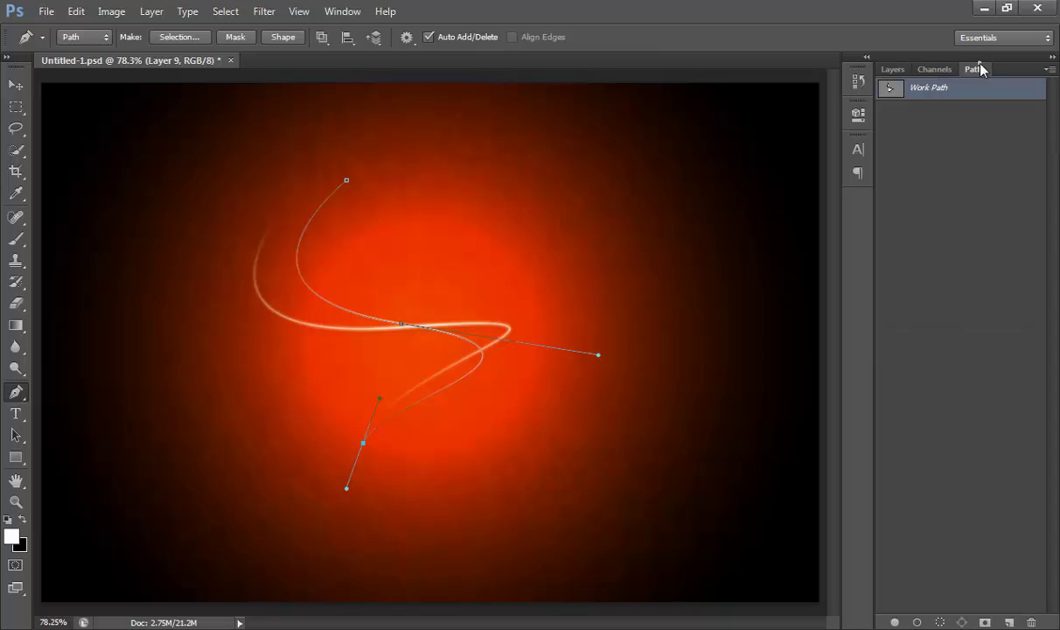
pyautogui.click(971, 262)
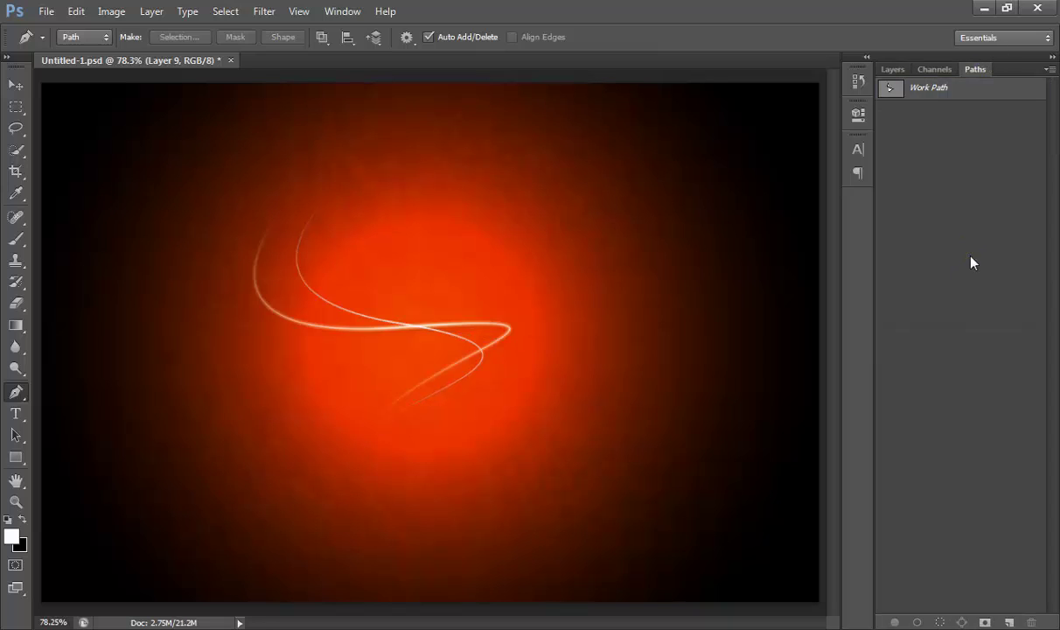
pyautogui.click(901, 69)
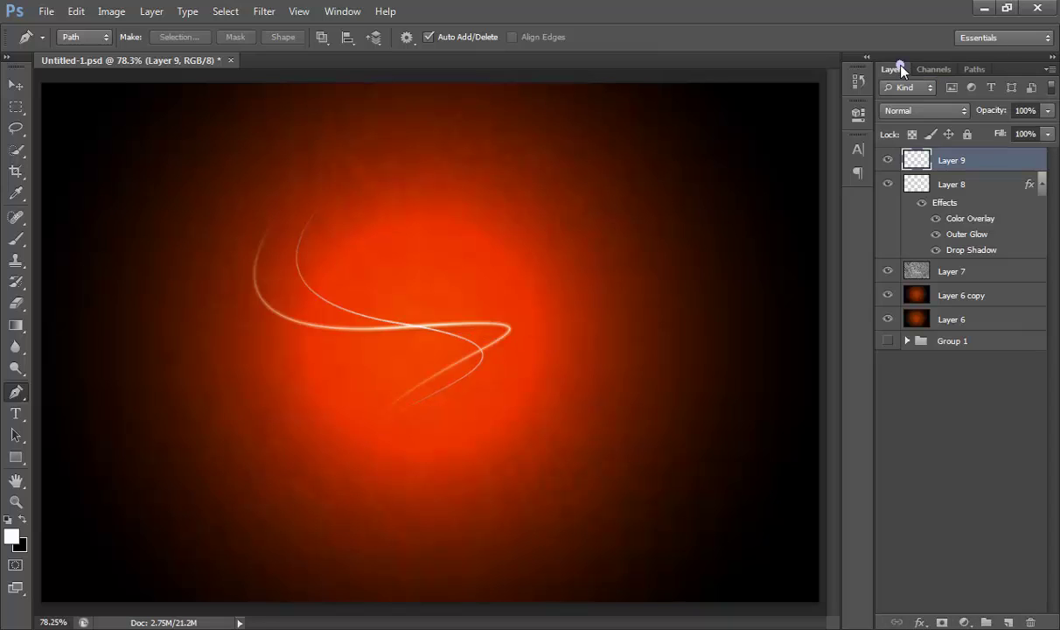
# Step: Copy Layer 8's layer style and paste it onto Layer 9
pyautogui.click(962, 186)
pyautogui.rightClick(964, 182)
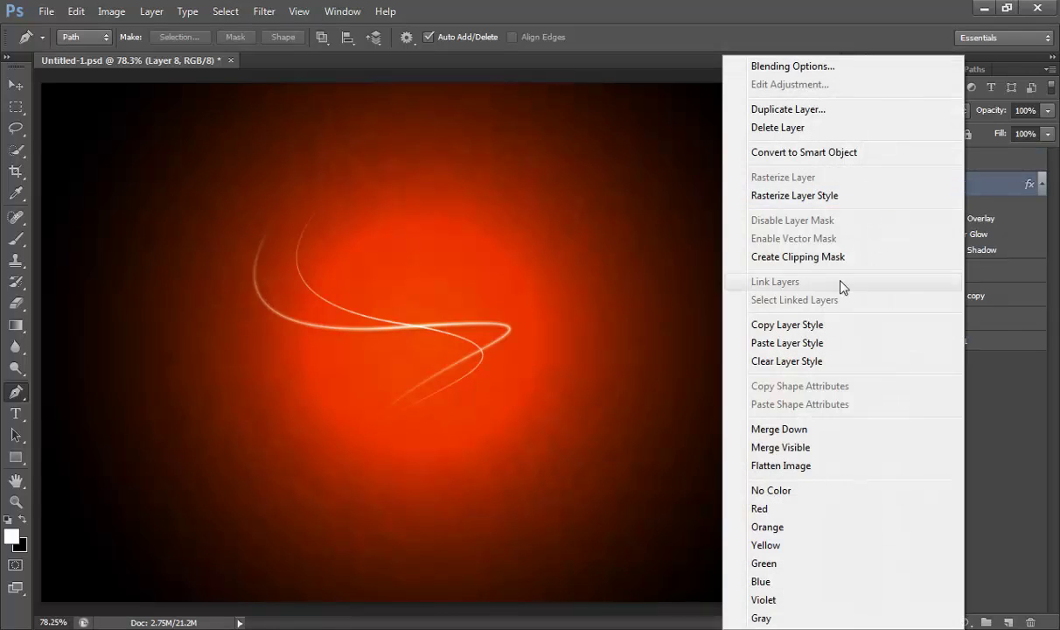
pyautogui.click(788, 324)
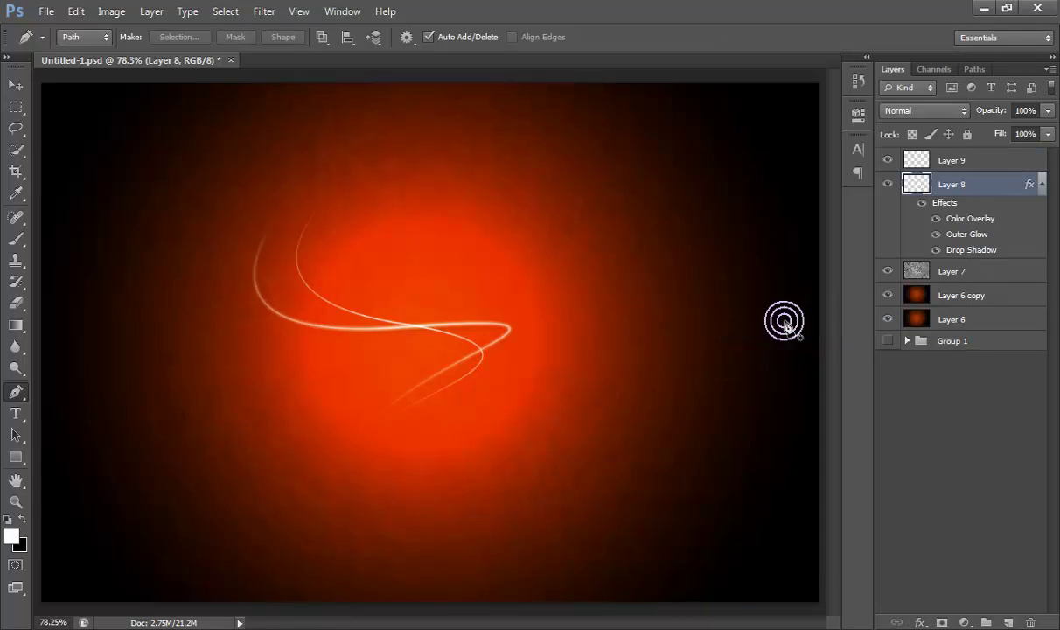
pyautogui.rightClick(950, 164)
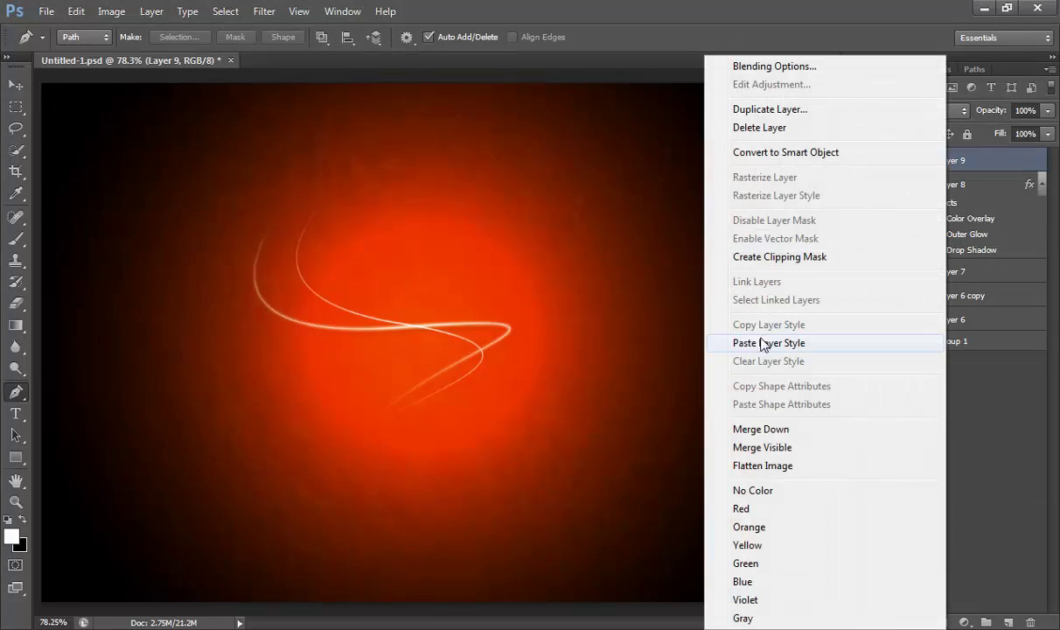
pyautogui.click(759, 343)
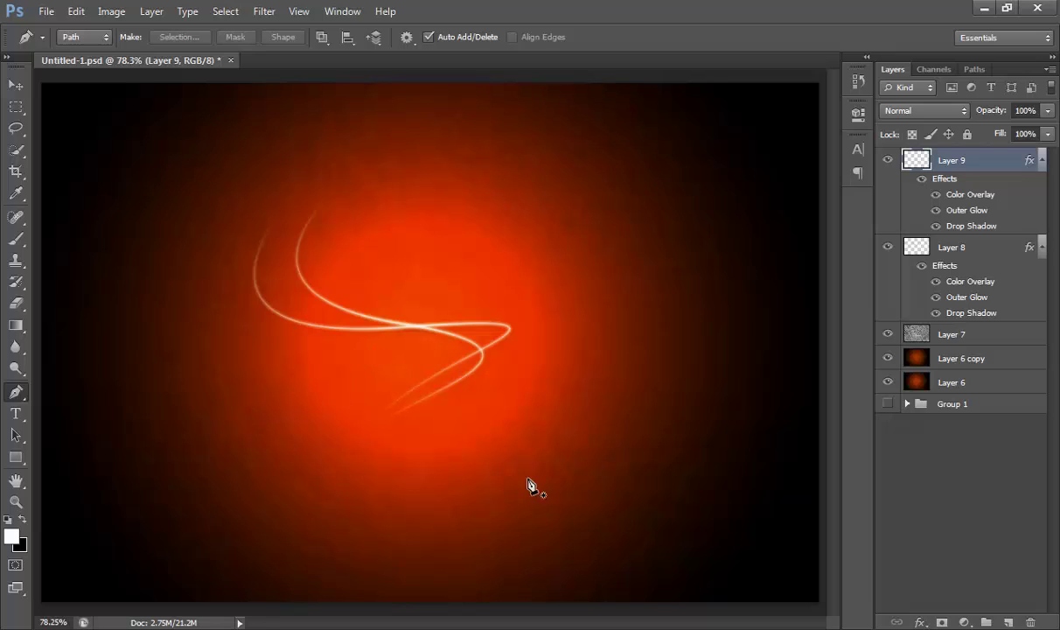
# Step: Enlarge Layer 9's streak to about 121%, rotate it 10.85° and nudge it upward
pyautogui.hotkey('ctrl', 't')
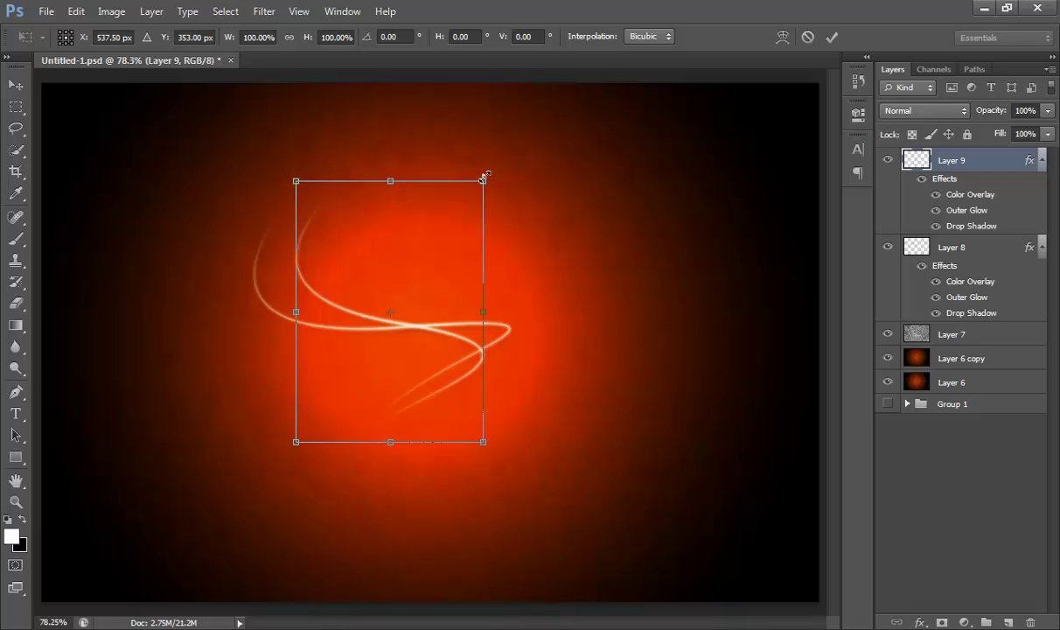
pyautogui.moveTo(484, 177)
pyautogui.mouseDown()
pyautogui.moveTo(502, 147)
pyautogui.moveTo(538, 166)
pyautogui.moveTo(528, 176)
pyautogui.mouseUp()
pyautogui.moveTo(456, 222); pyautogui.dragTo(456, 212)
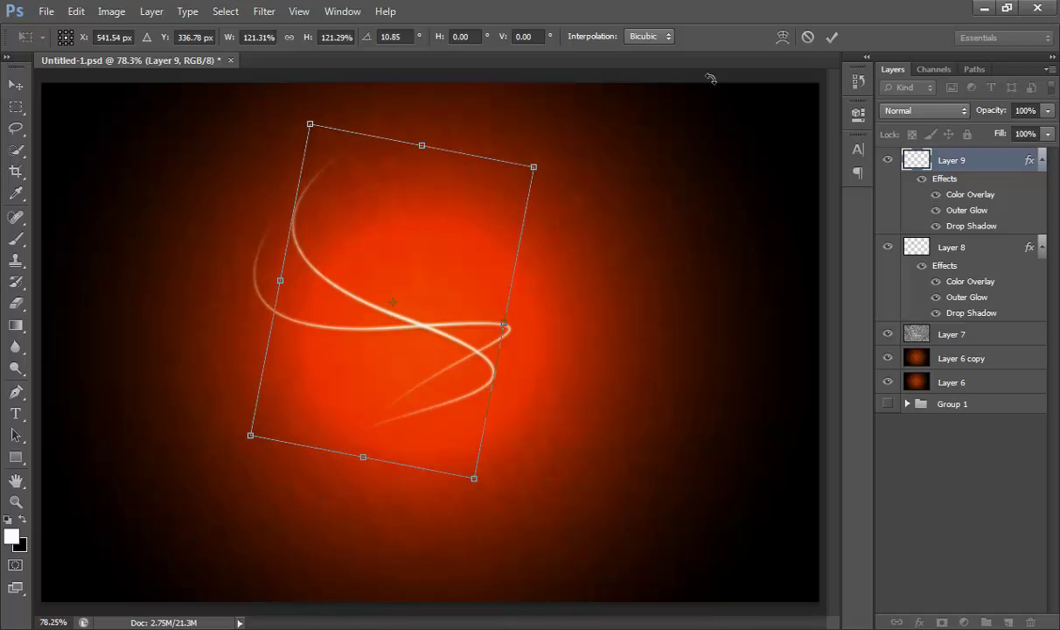
pyautogui.click(832, 39)
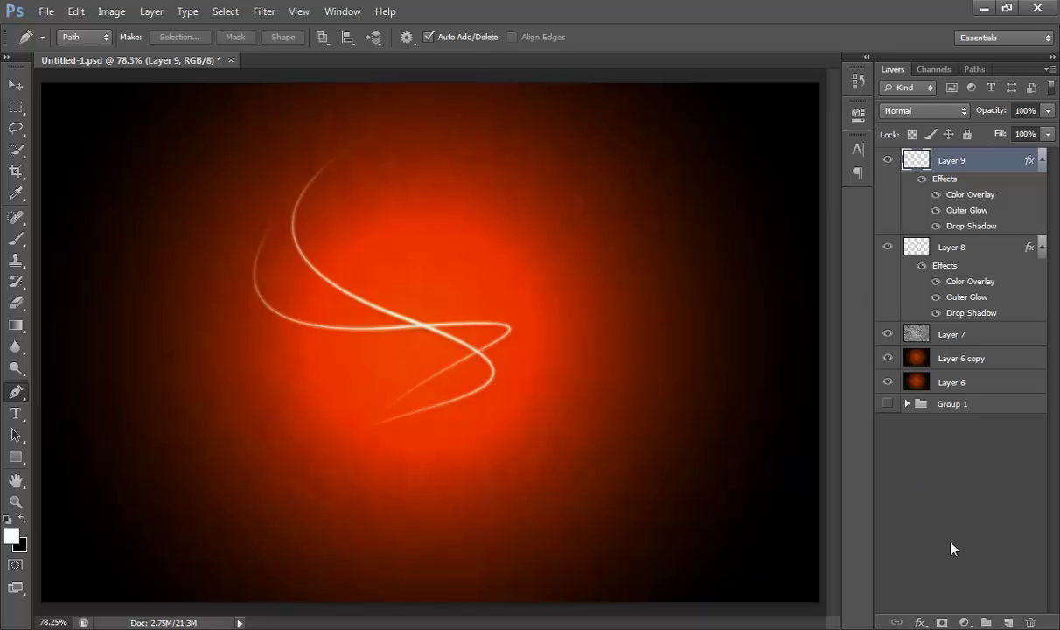
# Step: Add Layer 10 and stroke a short curved path through the lower middle
pyautogui.click(1008, 622)
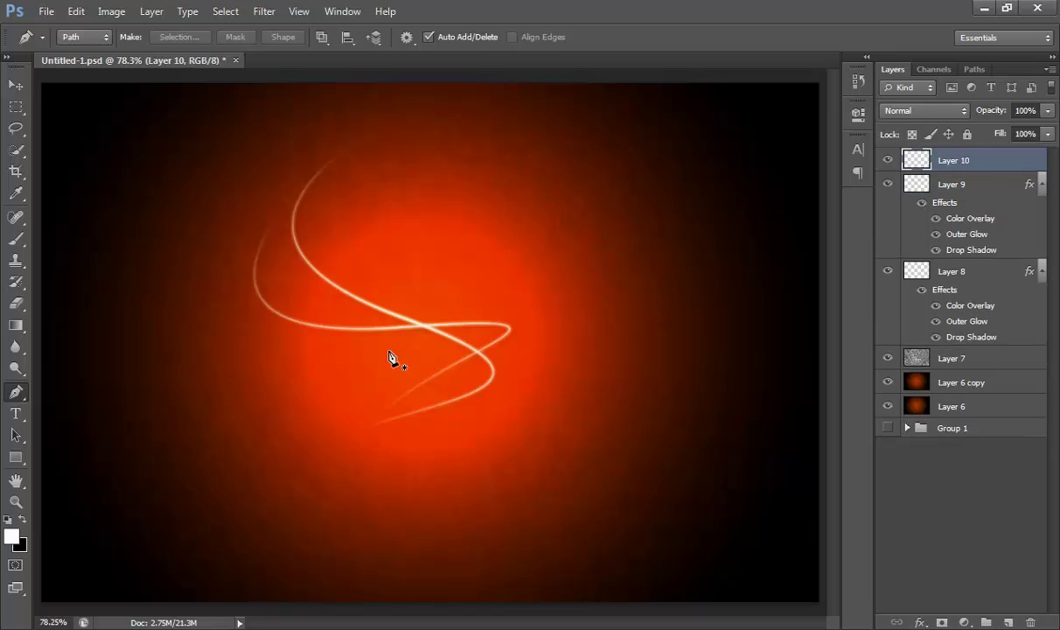
pyautogui.click(340, 336)
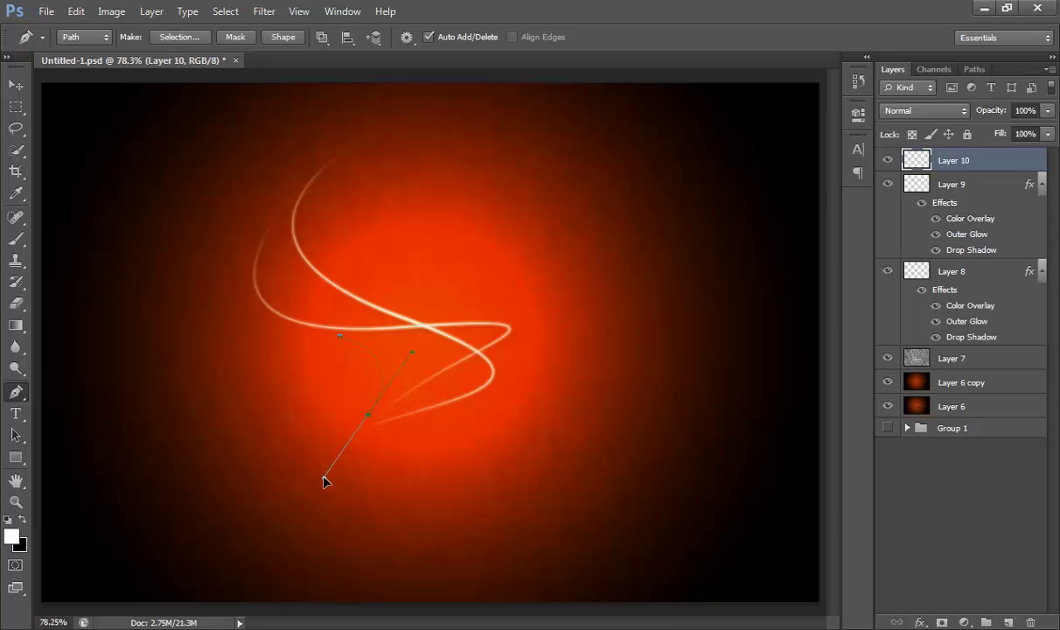
pyautogui.moveTo(324, 482); pyautogui.dragTo(319, 486)
pyautogui.rightClick(382, 408)
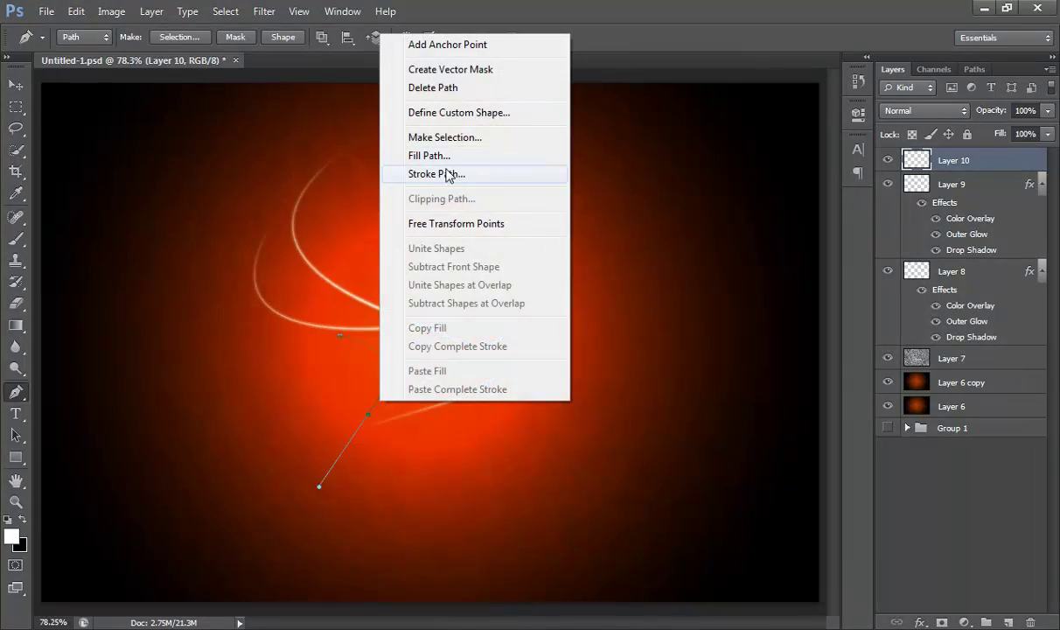
pyautogui.click(448, 174)
pyautogui.click(634, 223)
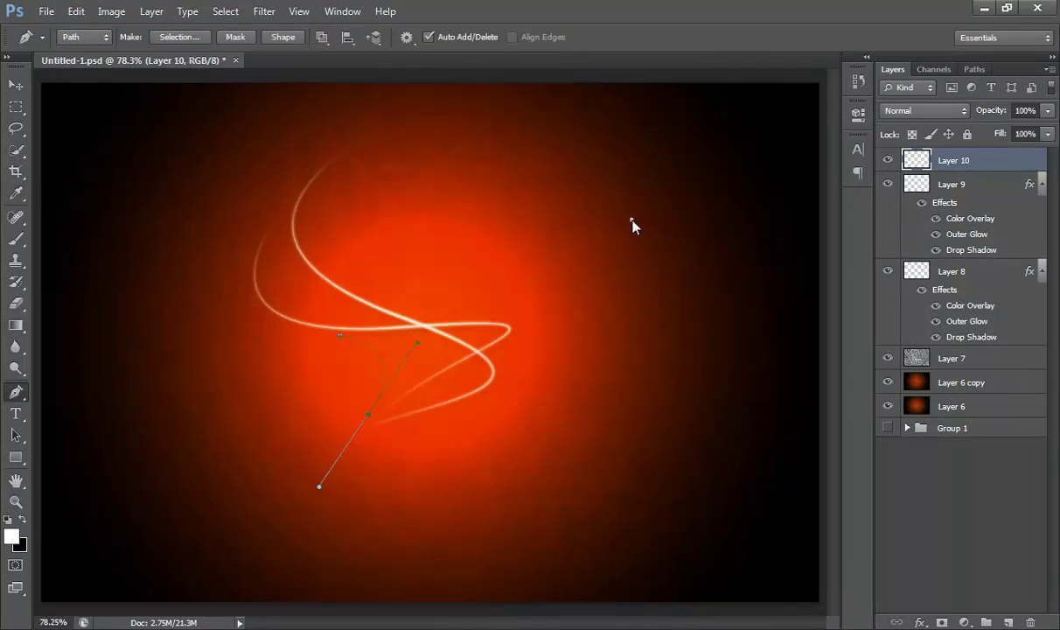
# Step: Hide the path outline and paste the copied glow effects onto Layer 10
pyautogui.click(975, 70)
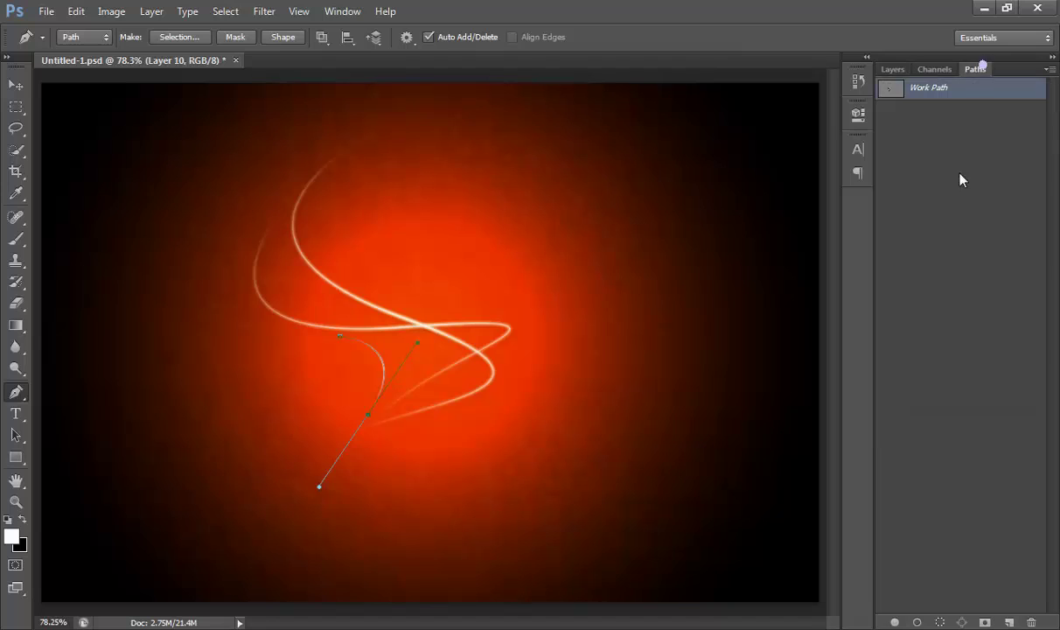
pyautogui.click(945, 232)
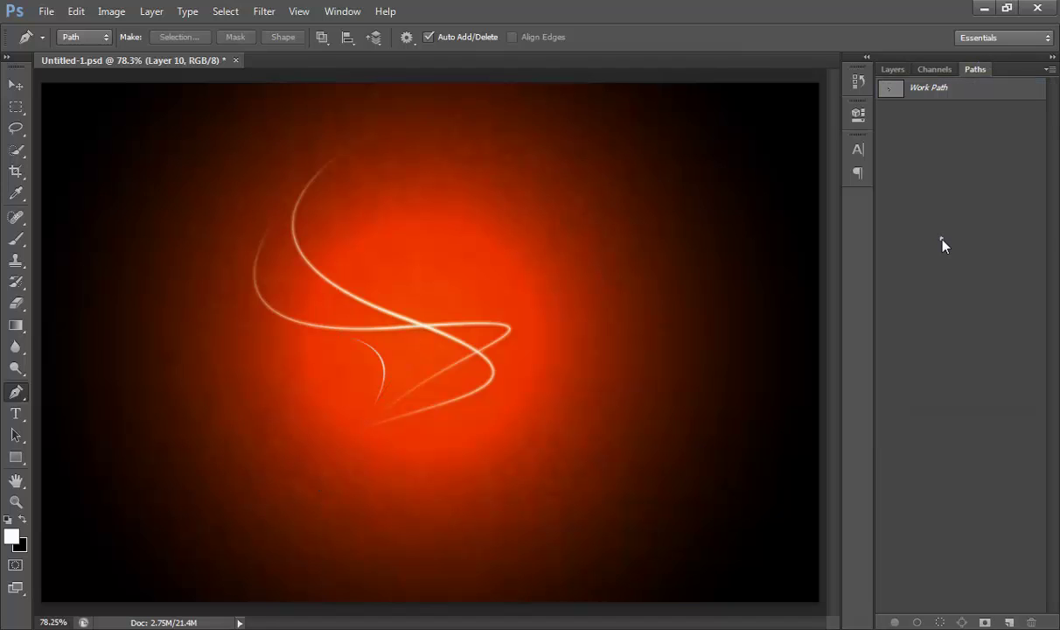
pyautogui.click(893, 70)
pyautogui.rightClick(953, 170)
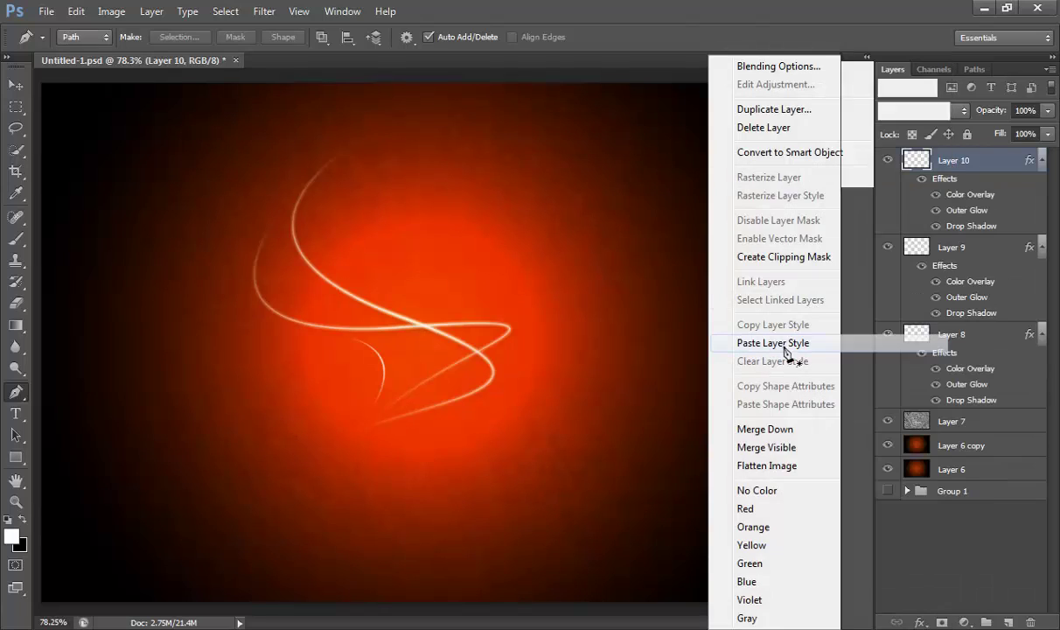
pyautogui.click(773, 343)
pyautogui.click(927, 547)
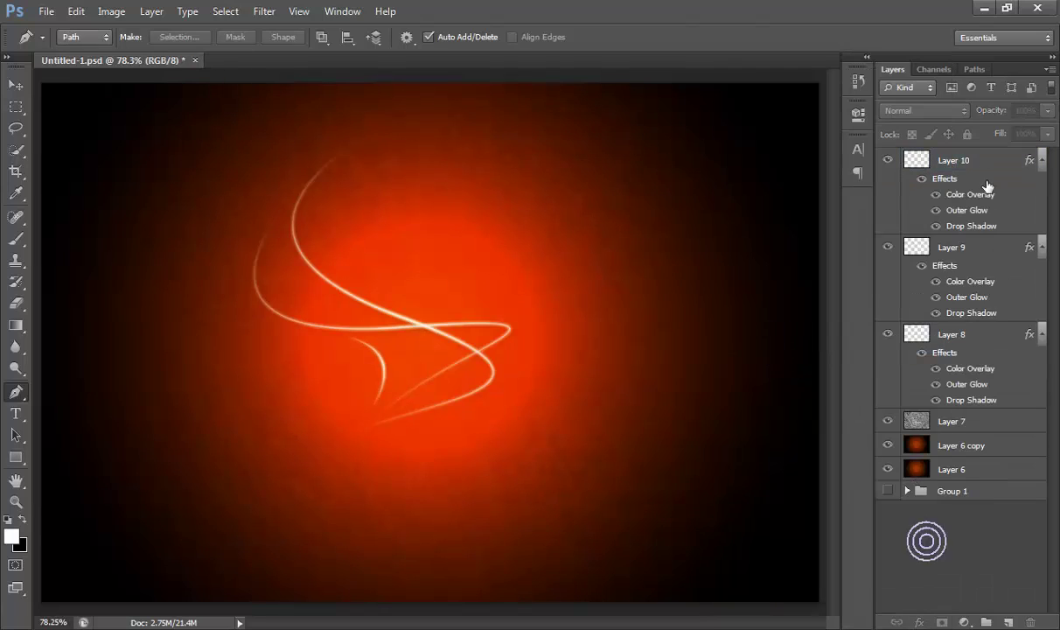
pyautogui.click(963, 169)
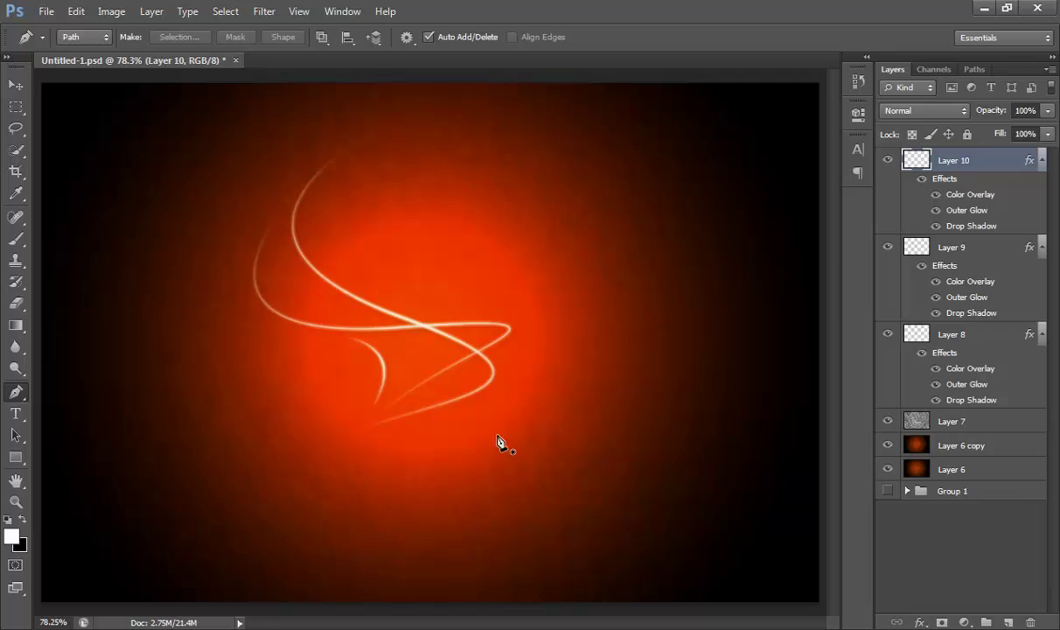
# Step: Type 'ARUNZ CREATION' and move it just below the light streaks
pyautogui.click(16, 414)
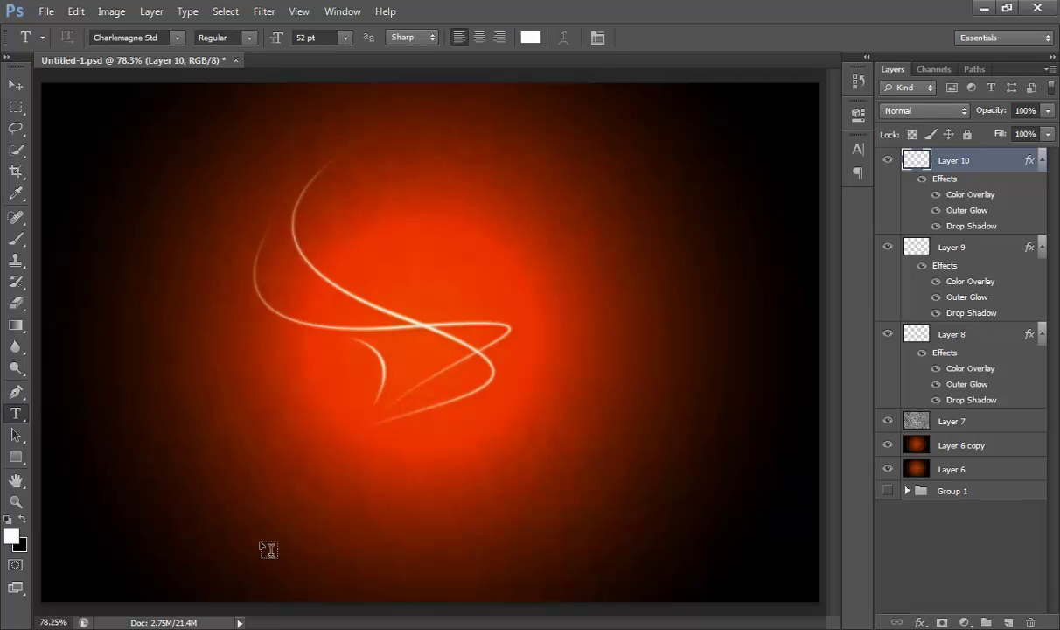
pyautogui.click(316, 487)
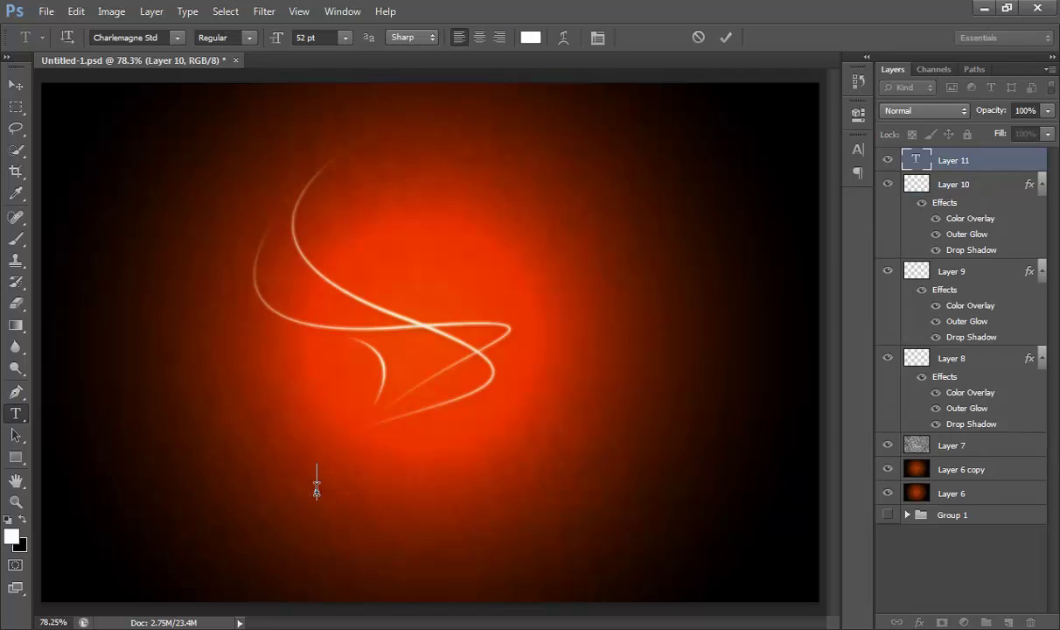
pyautogui.write('ARUNZ CRE')
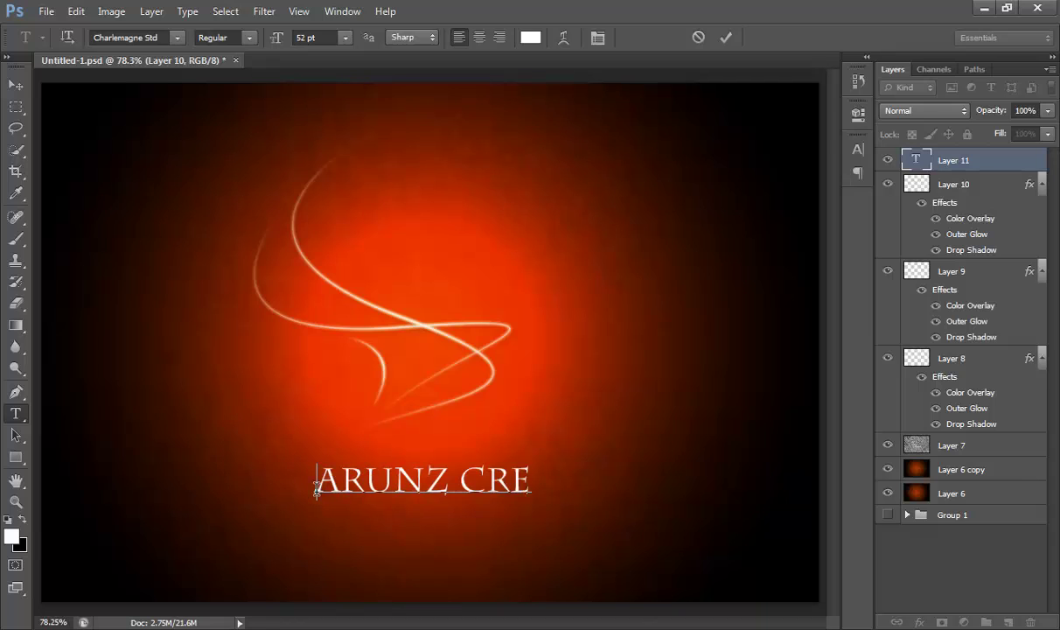
pyautogui.write('ATION')
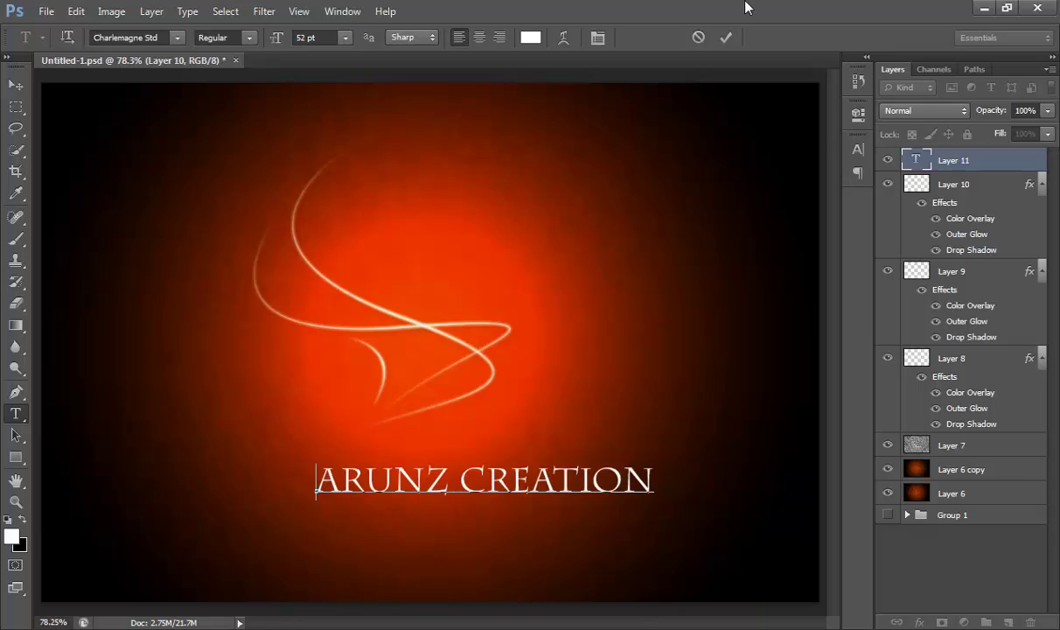
pyautogui.click(727, 37)
pyautogui.press('v')
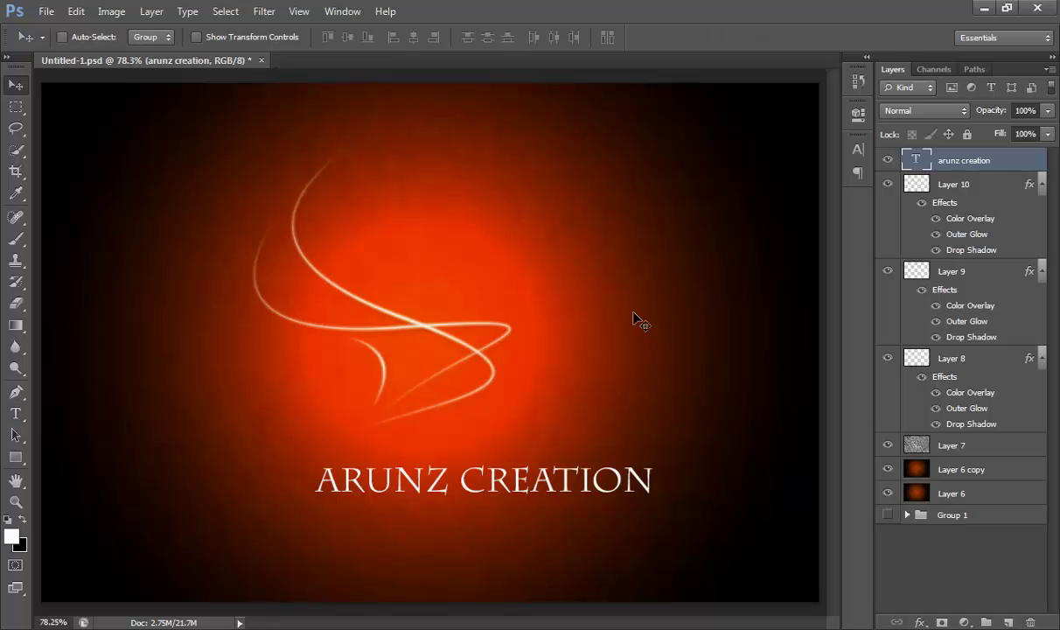
pyautogui.moveTo(556, 509); pyautogui.dragTo(491, 468)
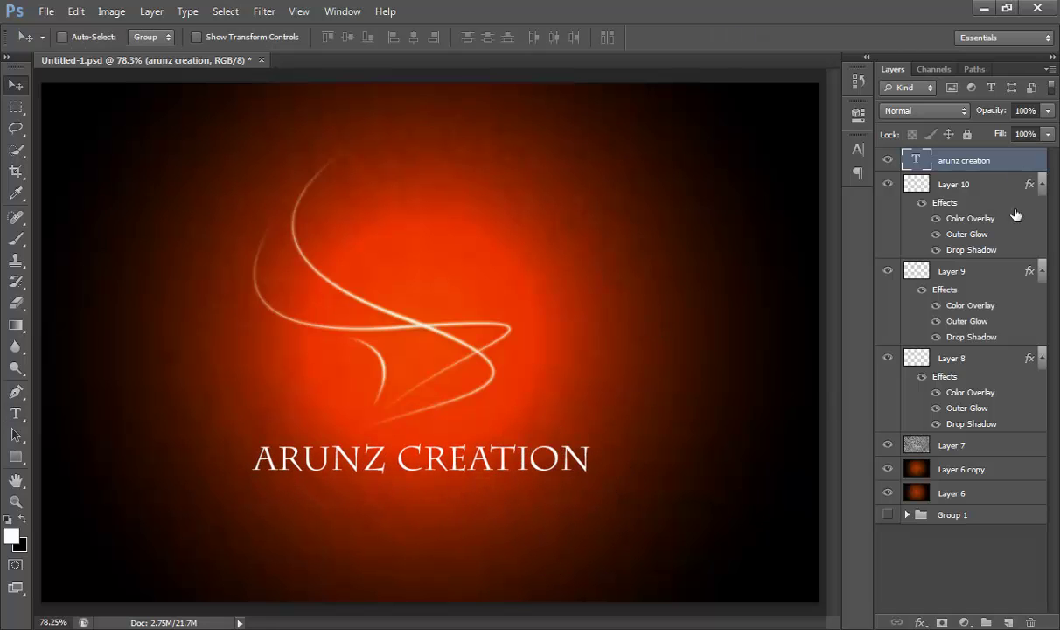
# Step: Paste Layer 10's colour overlay, outer glow and drop shadow style onto the text layer
pyautogui.click(991, 185)
pyautogui.click(983, 163)
pyautogui.rightClick(983, 164)
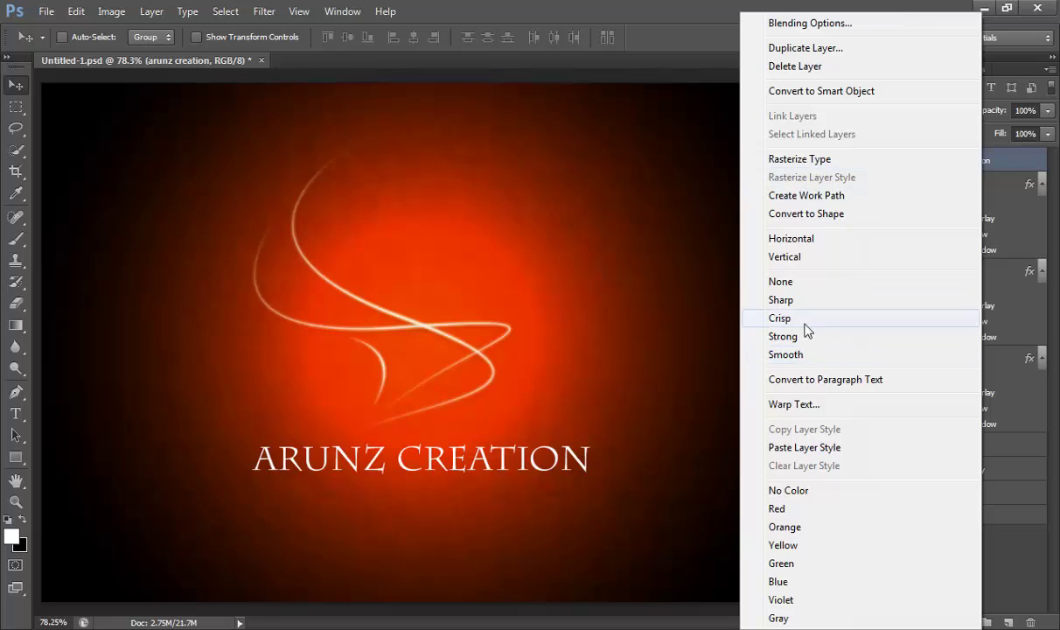
pyautogui.click(804, 447)
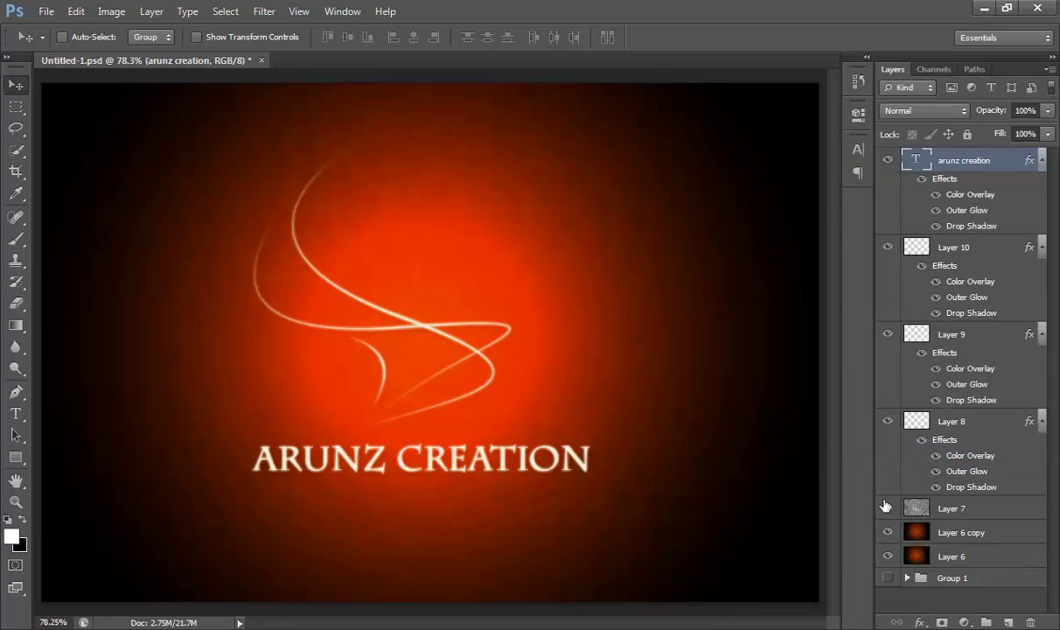
pyautogui.click(944, 602)
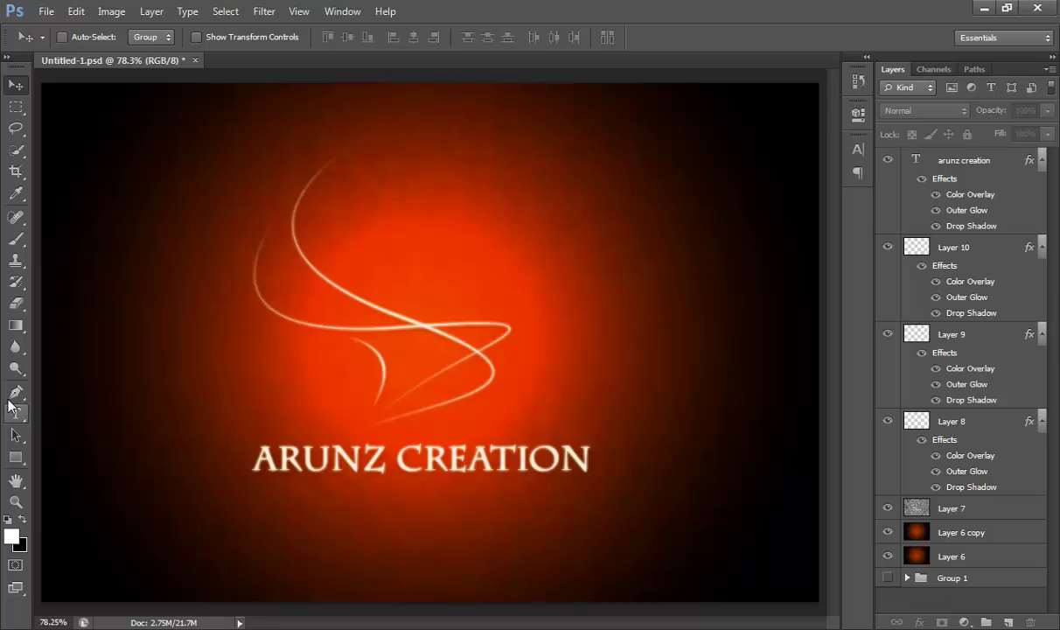
# Step: On a new layer above the text, stroke a straight horizontal Pen path under it with the brush
pyautogui.click(8, 396)
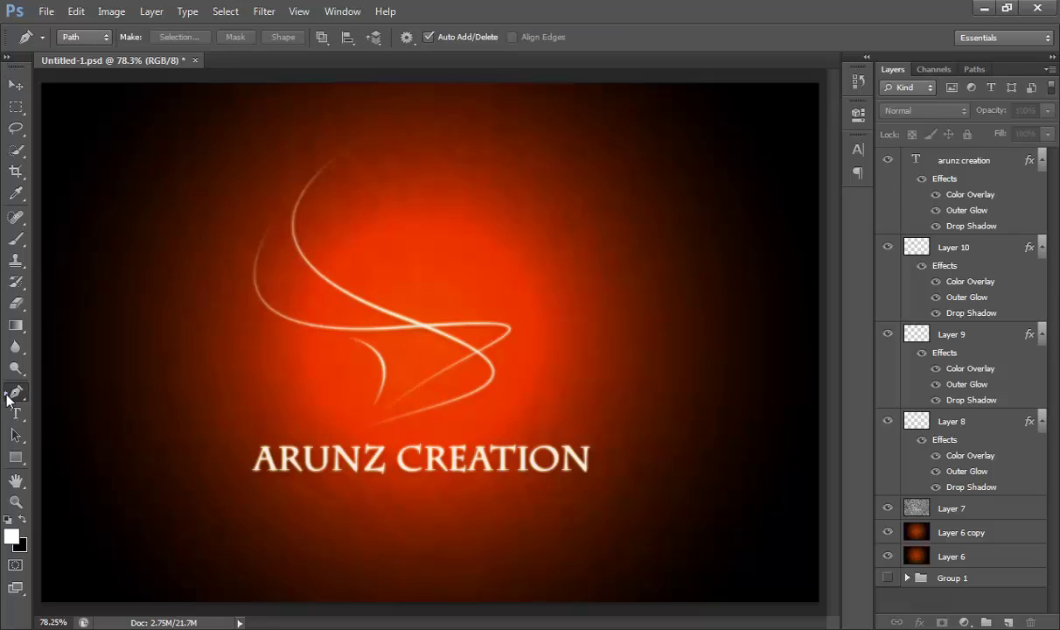
pyautogui.click(954, 157)
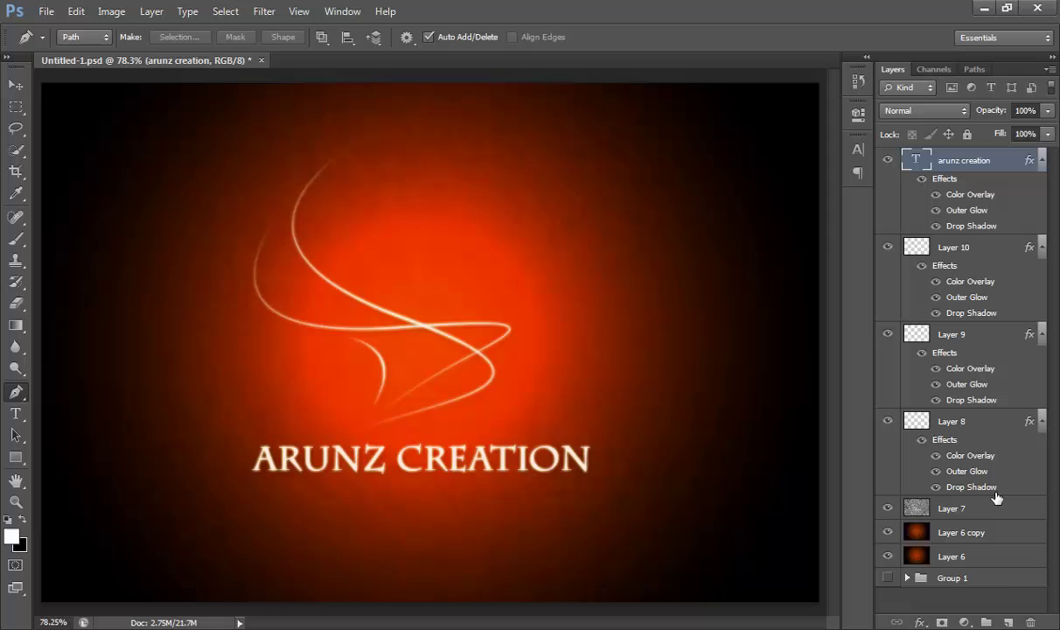
pyautogui.click(1006, 619)
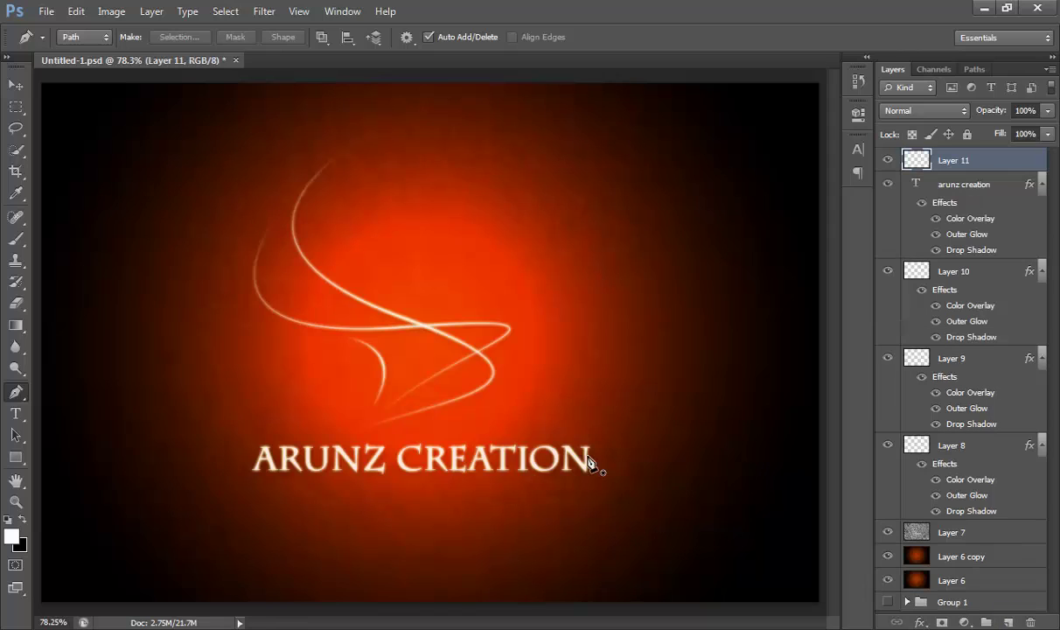
pyautogui.click(255, 490)
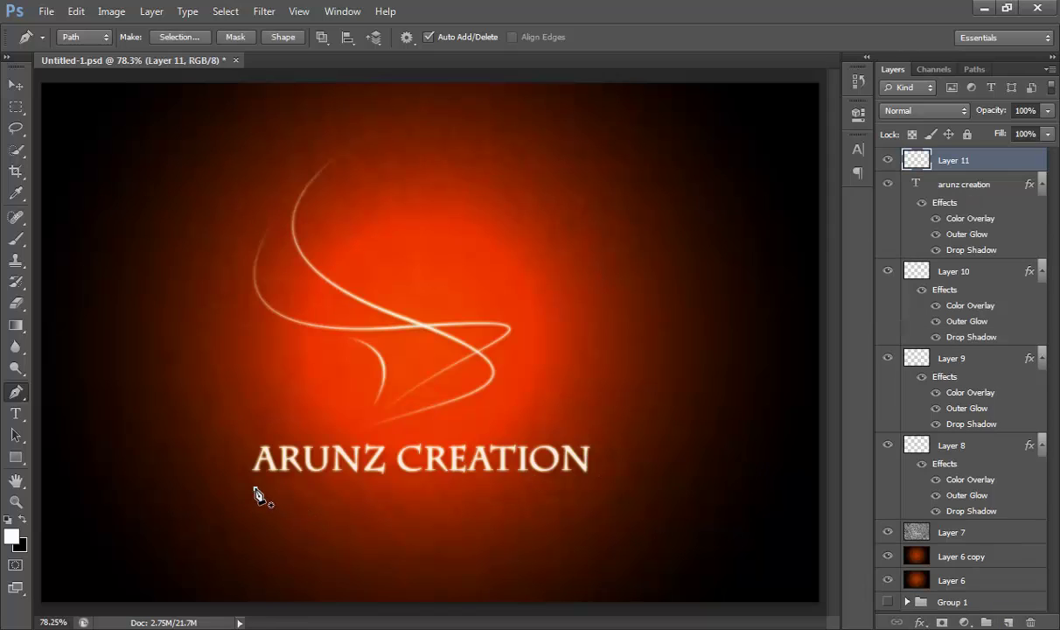
pyautogui.click(577, 488)
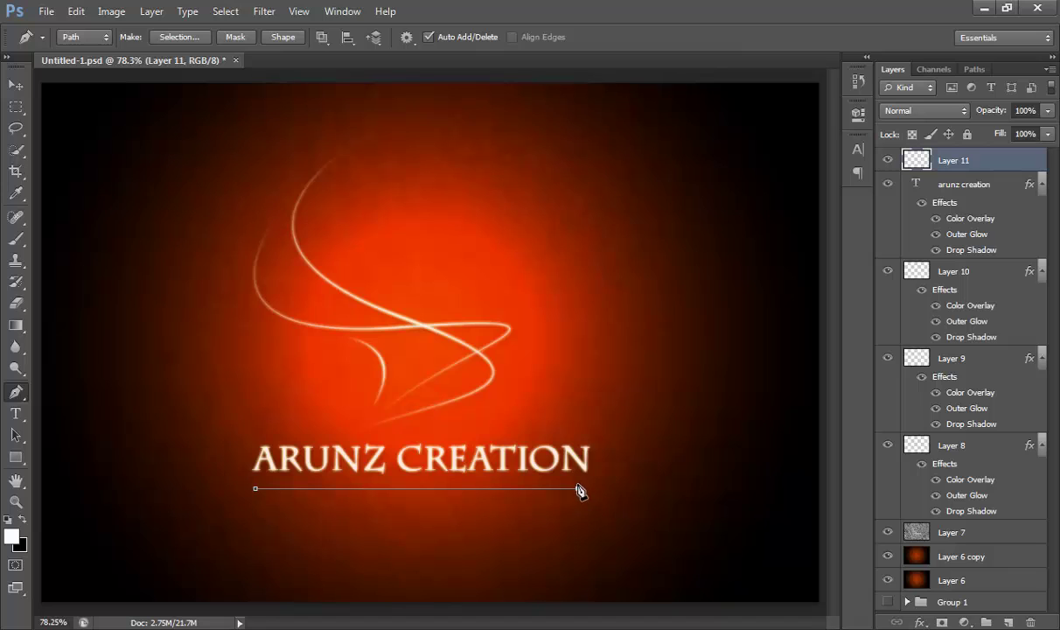
pyautogui.rightClick(554, 494)
pyautogui.click(615, 266)
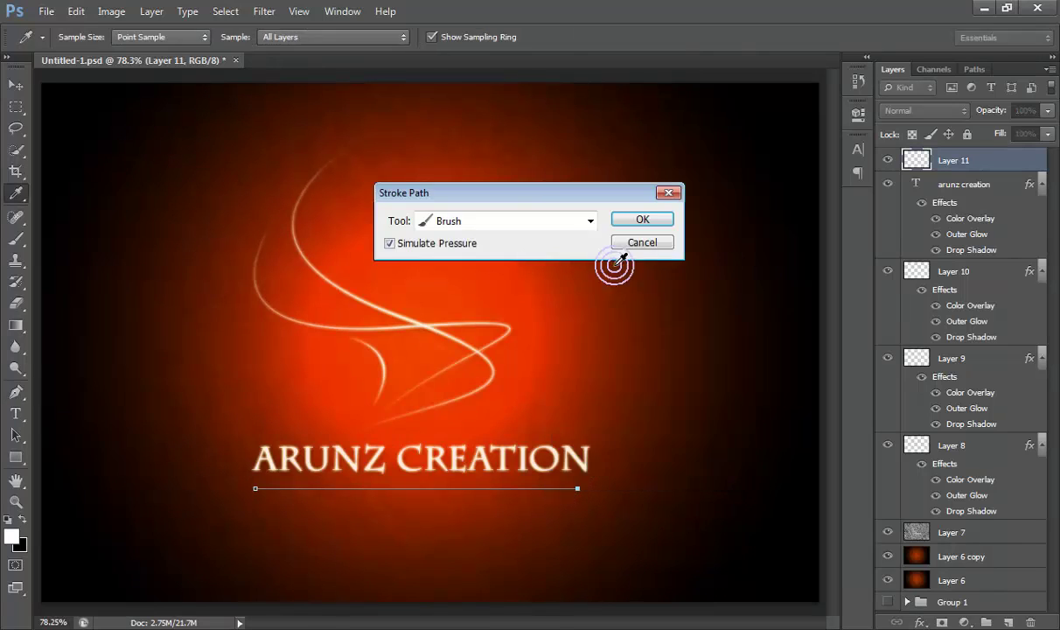
pyautogui.click(662, 222)
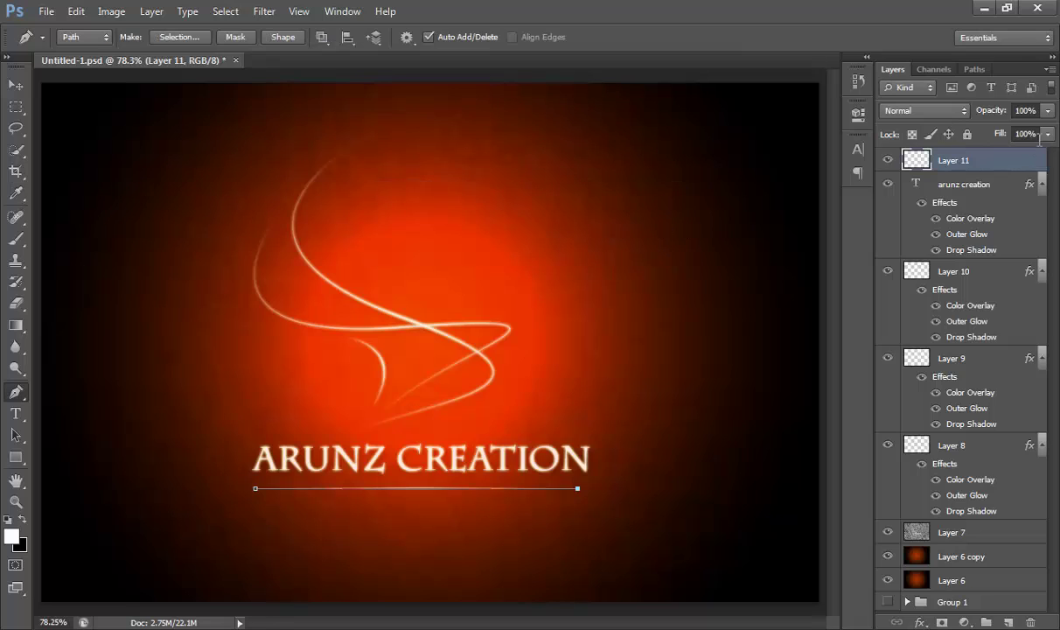
# Step: Paste the glow layer style onto Layer 11 and place the Diwali2010-RSI_19_1 fireworks image
pyautogui.click(978, 69)
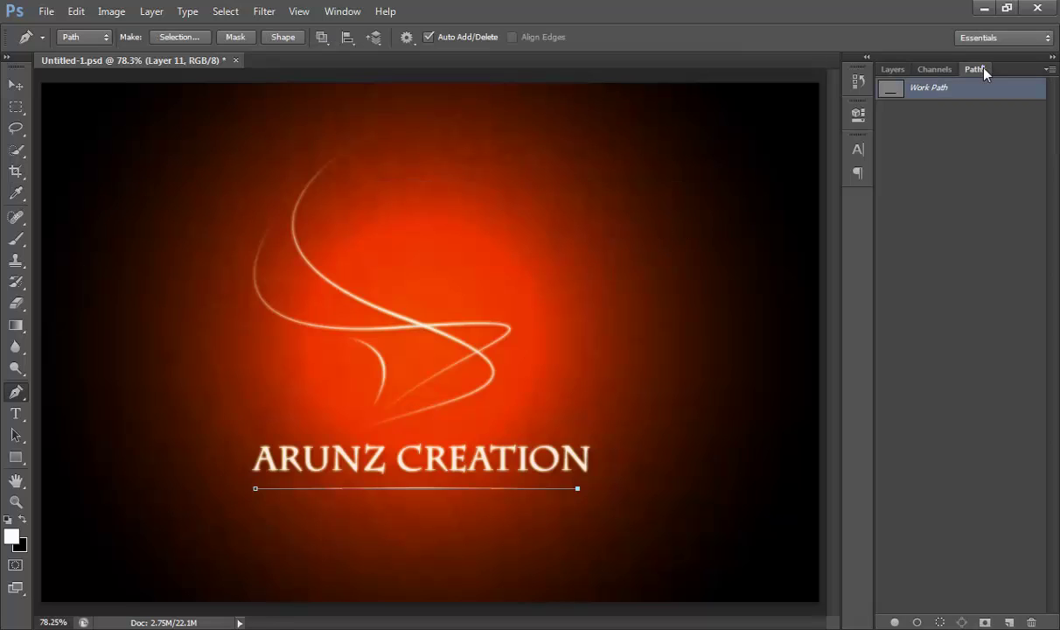
pyautogui.click(896, 70)
pyautogui.rightClick(955, 166)
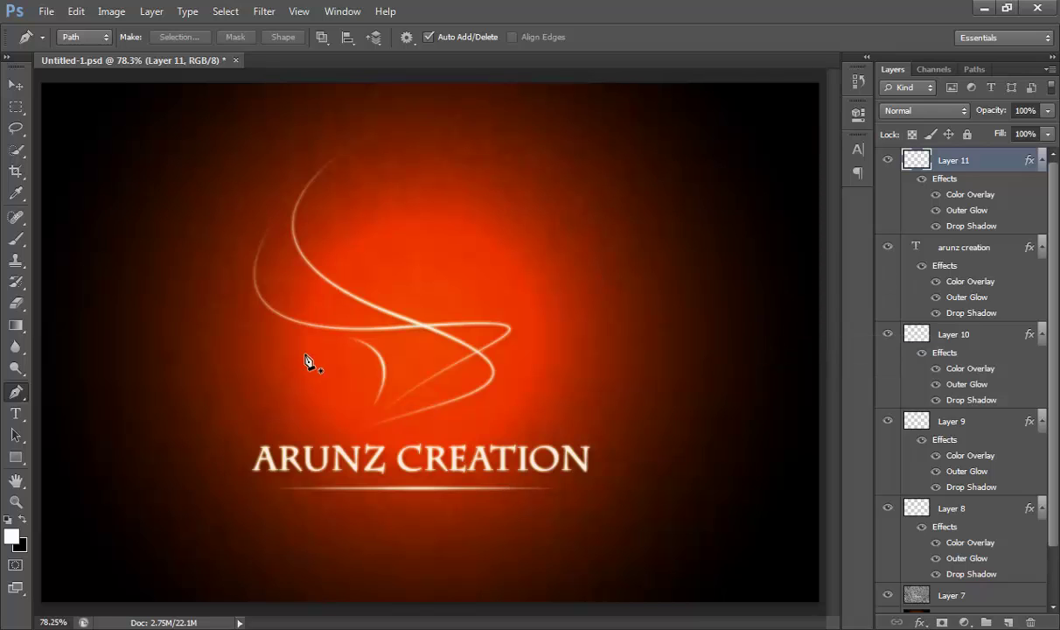
pyautogui.hotkey('ctrl', 'v')
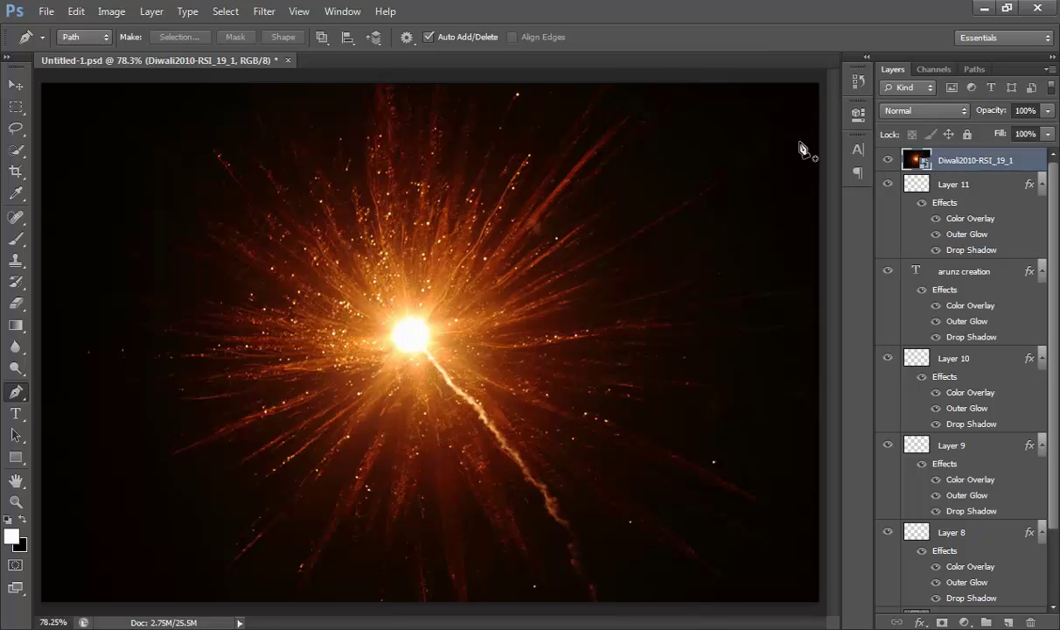
# Step: Set the fireworks layer to Screen blend mode and shift it left and down behind the text
pyautogui.click(923, 111)
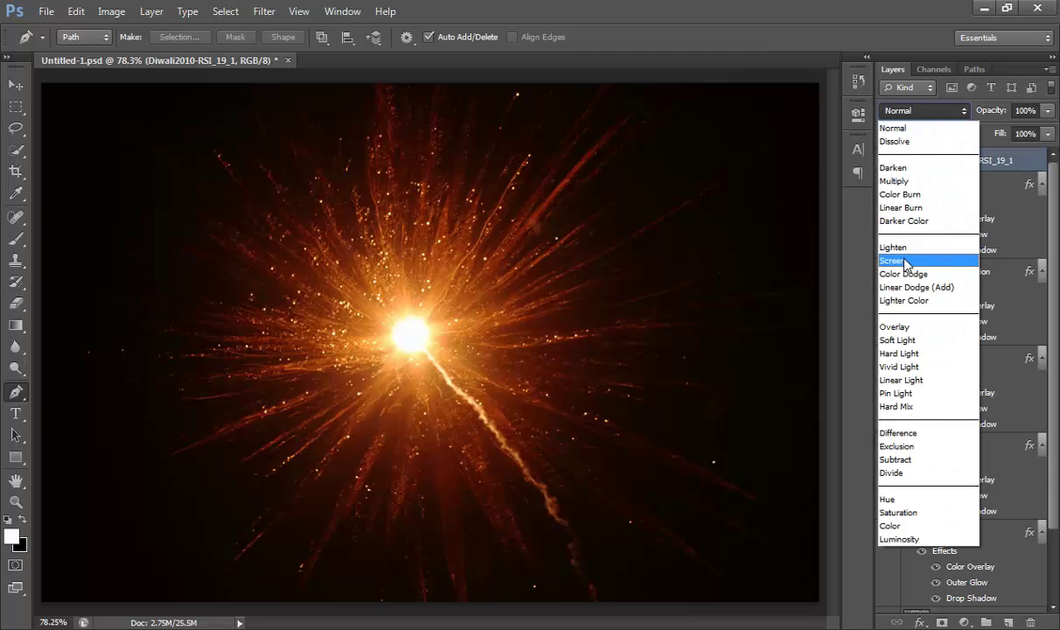
pyautogui.click(895, 261)
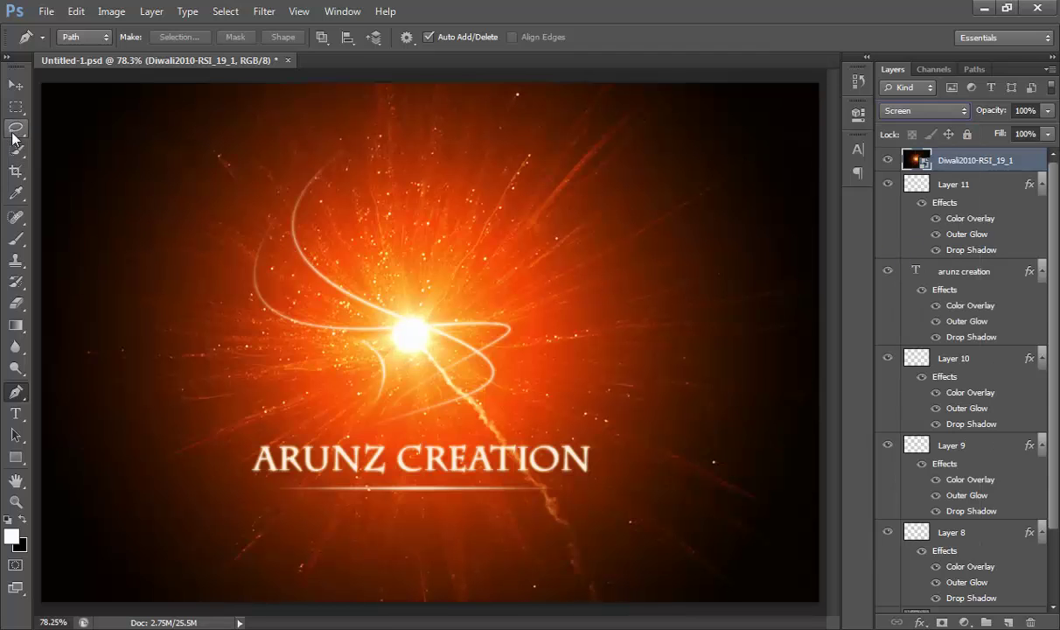
pyautogui.click(14, 85)
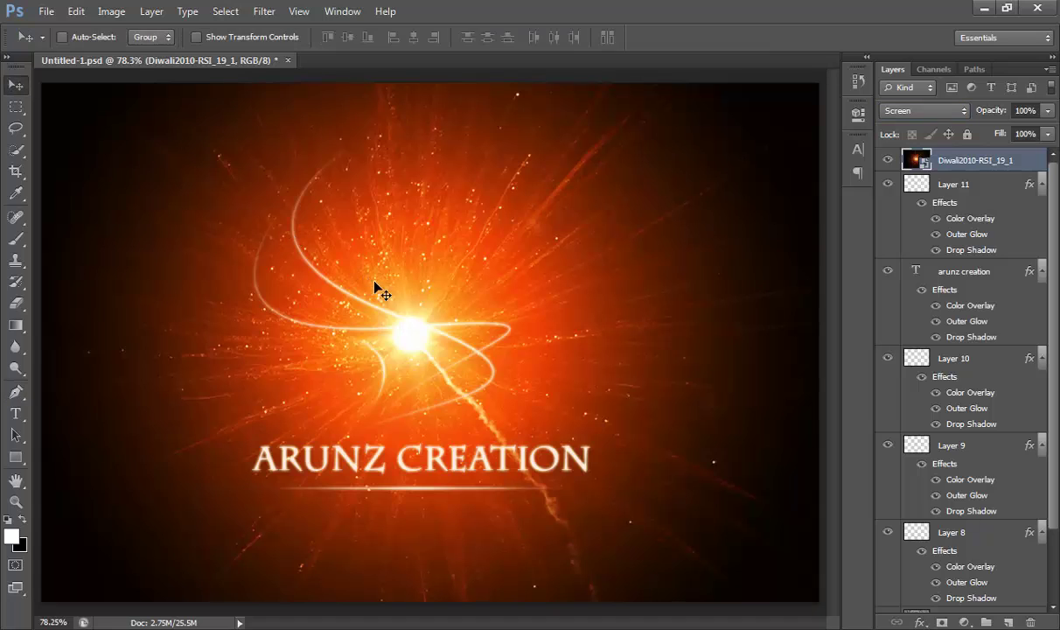
pyautogui.moveTo(376, 285); pyautogui.dragTo(358, 370)
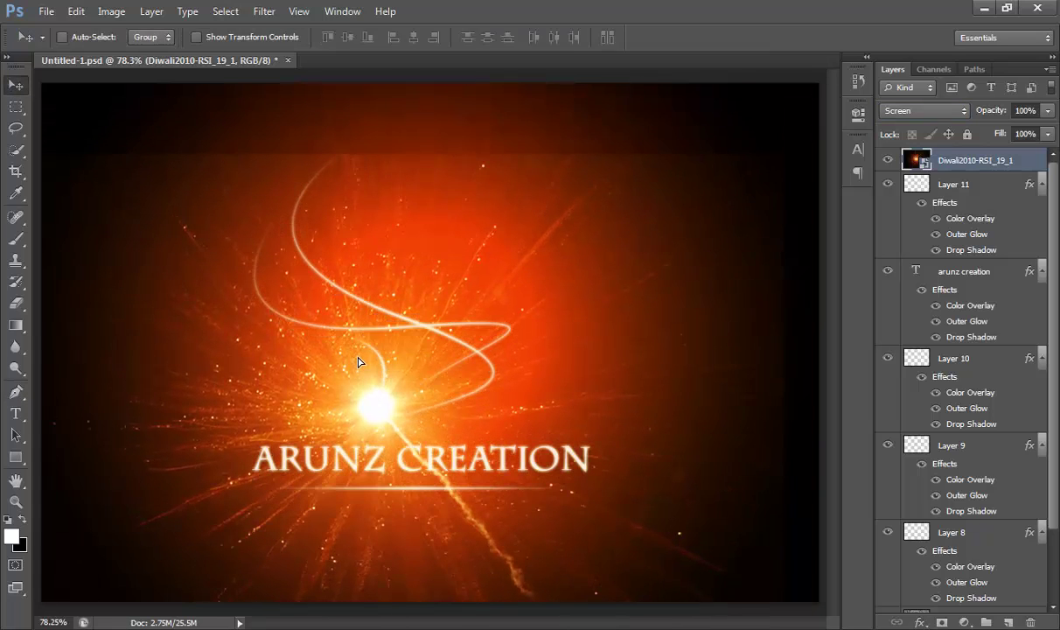
# Step: Apply a 23.7 px Gaussian Blur to the fireworks layer and compare it by toggling visibility
pyautogui.click(264, 12)
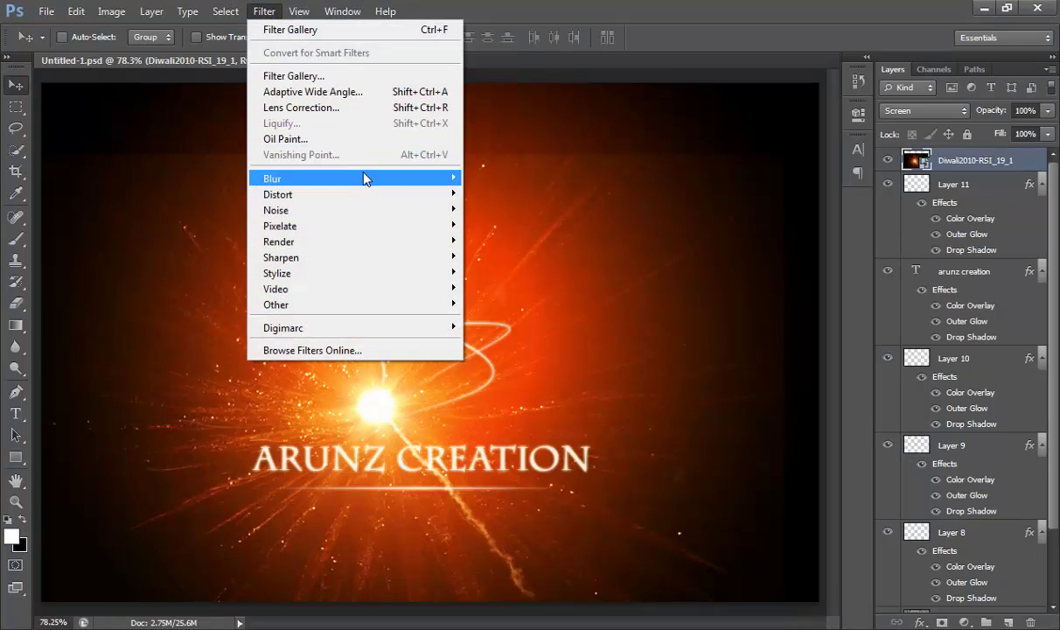
pyautogui.moveTo(370, 184)
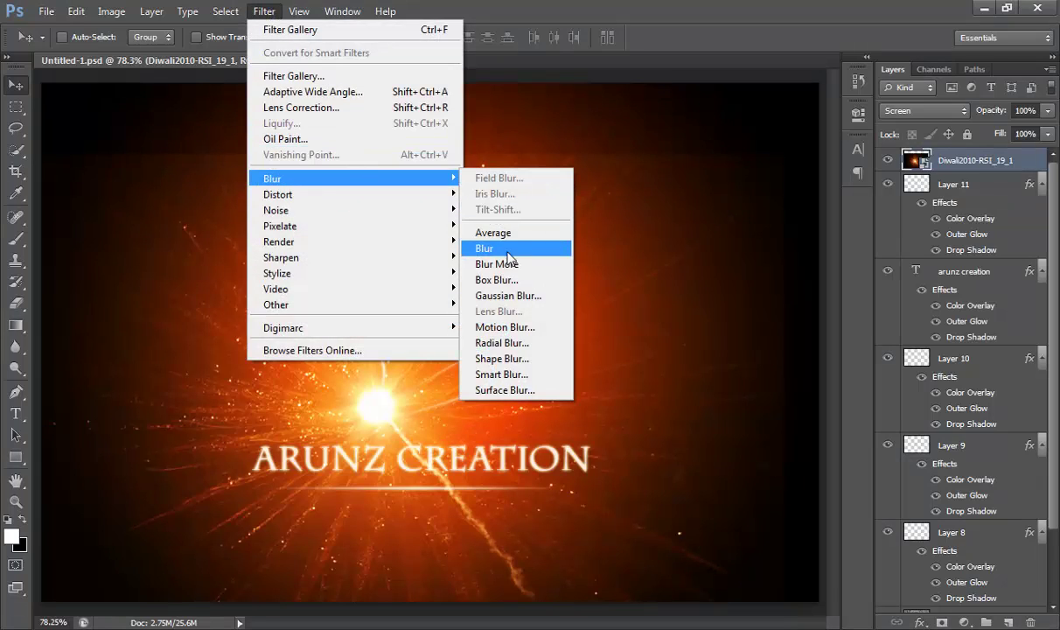
pyautogui.click(513, 296)
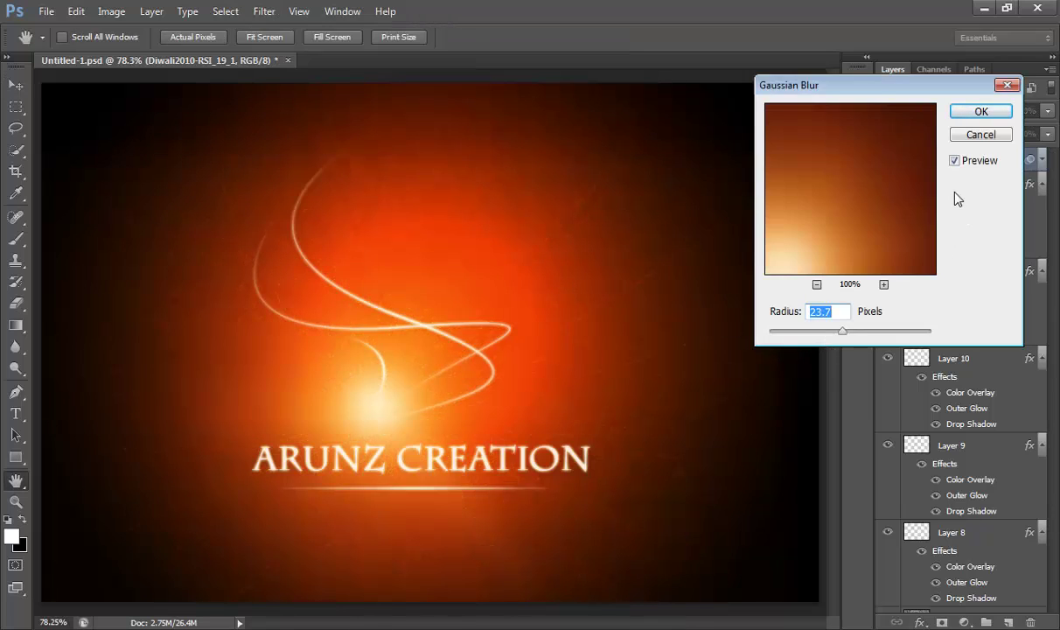
pyautogui.click(967, 116)
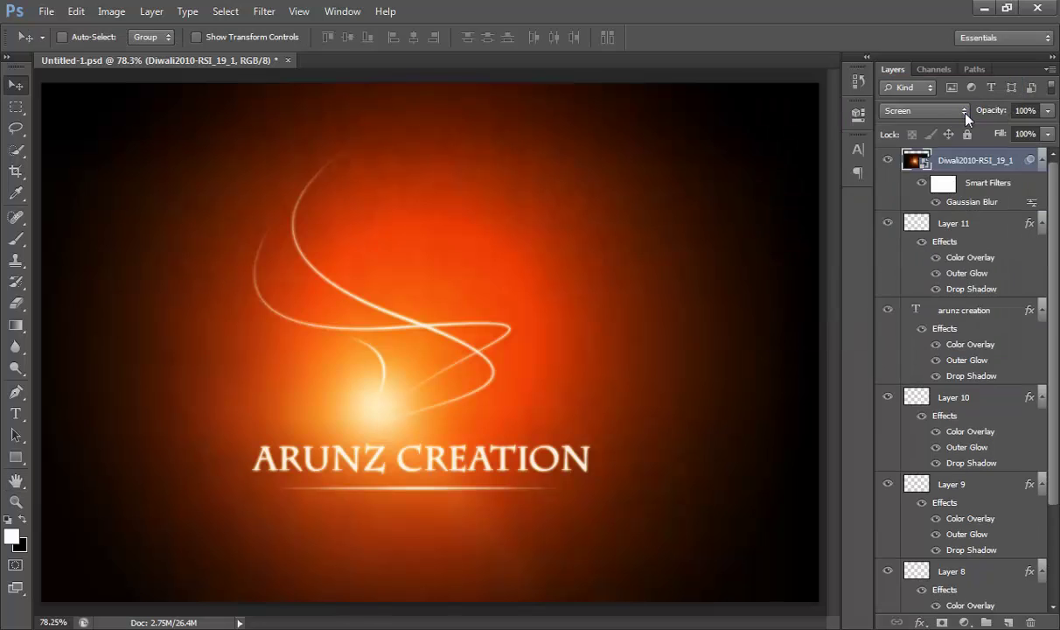
pyautogui.click(890, 159)
pyautogui.click(891, 159)
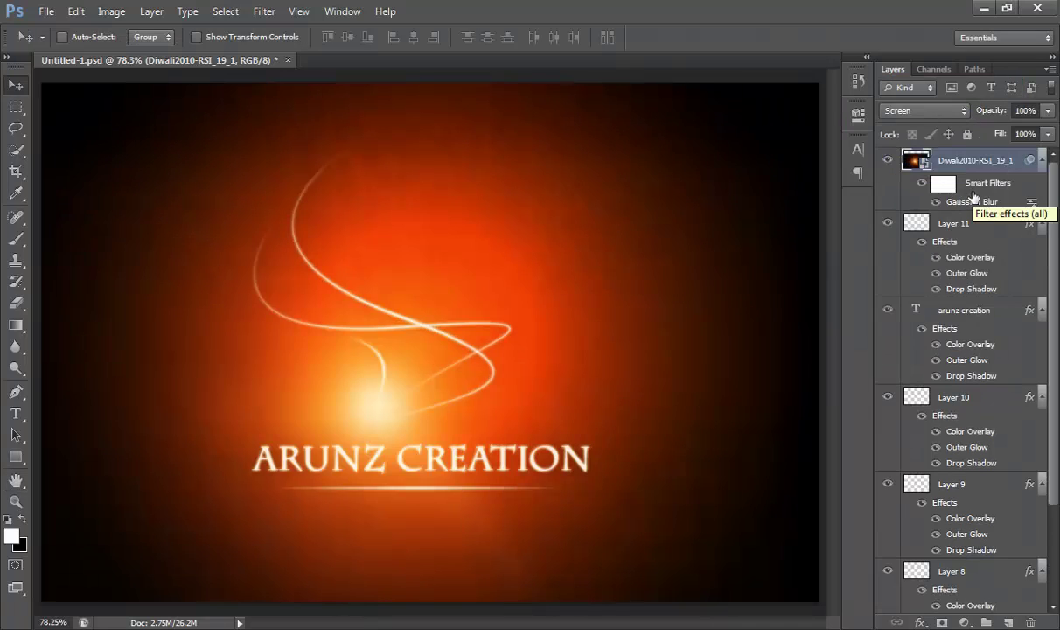
# Step: Add a Gradient Map adjustment layer using the Violet, Orange preset, not reversed
pyautogui.click(964, 622)
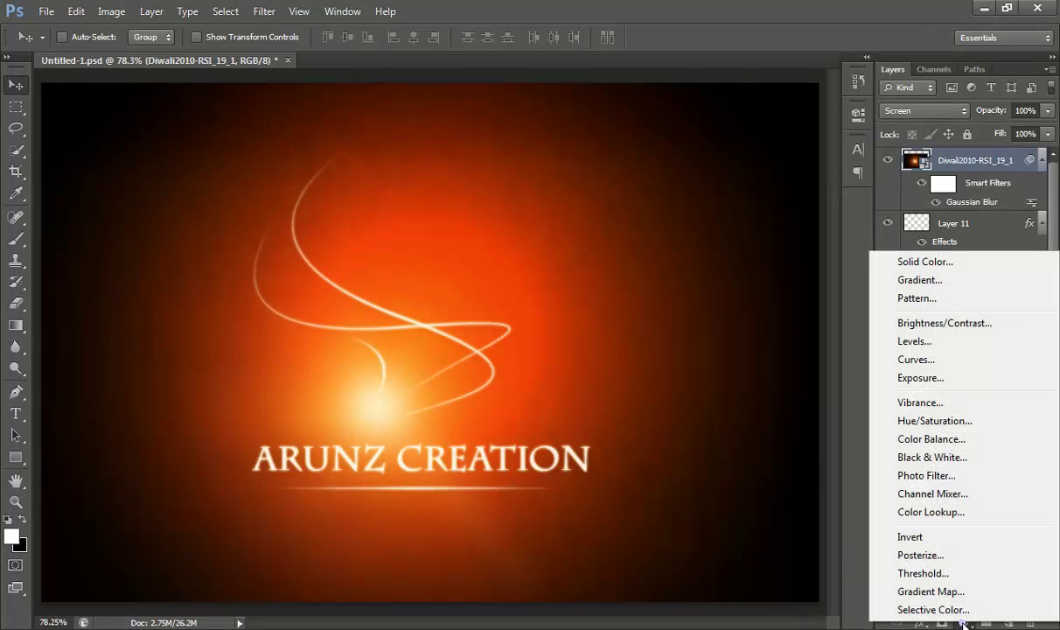
pyautogui.click(930, 592)
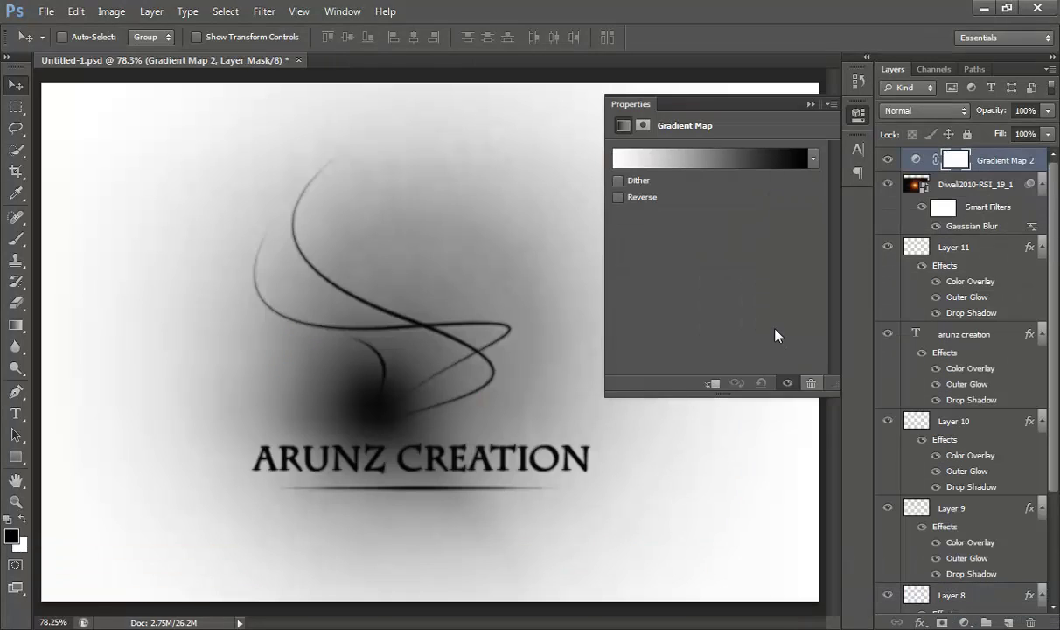
pyautogui.click(698, 160)
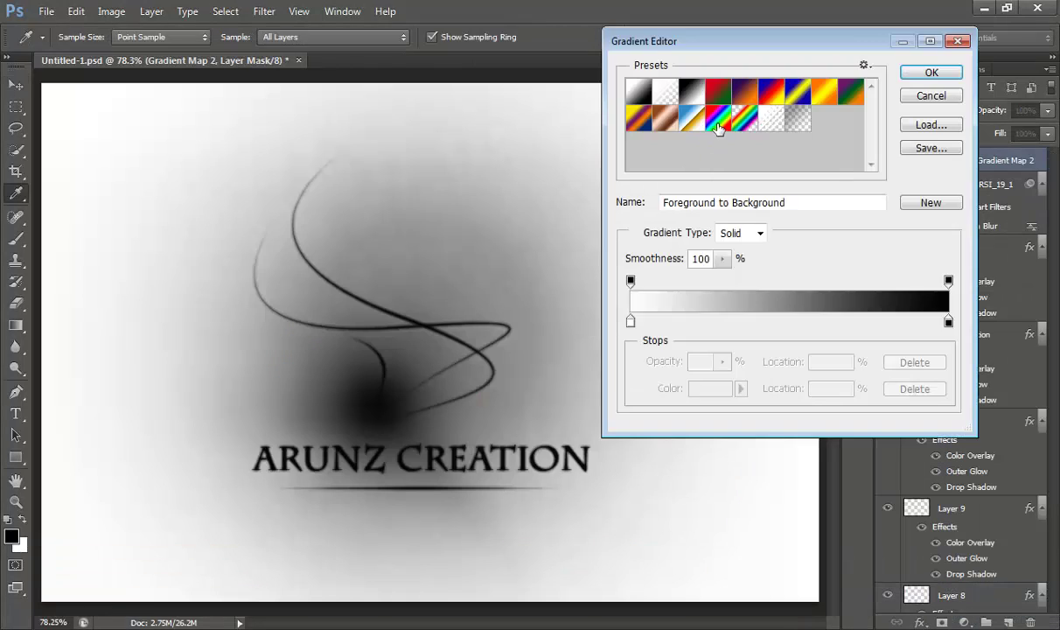
pyautogui.click(744, 91)
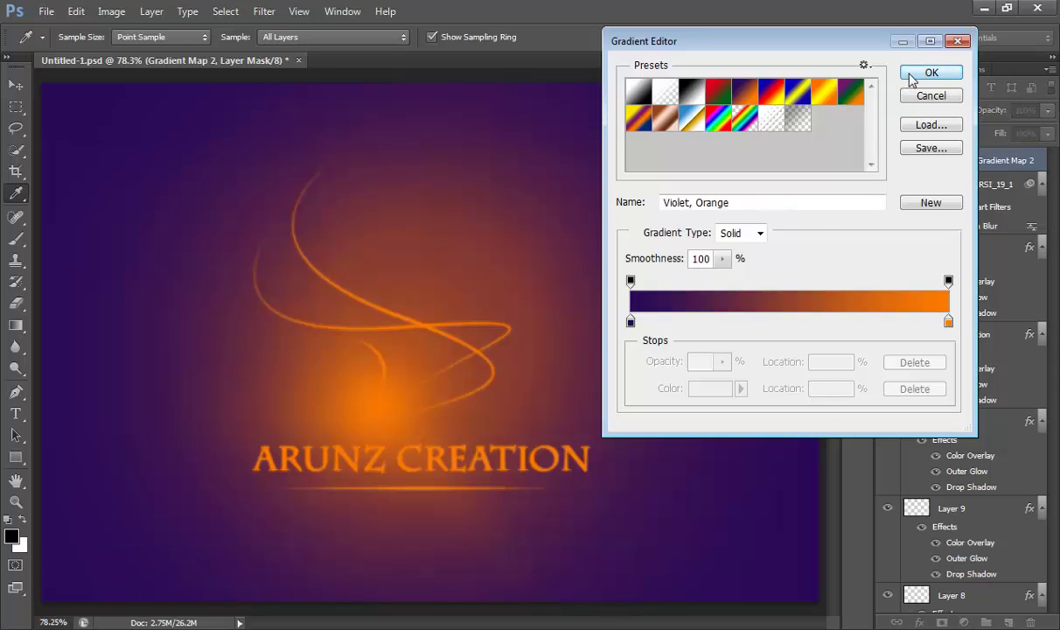
pyautogui.click(911, 75)
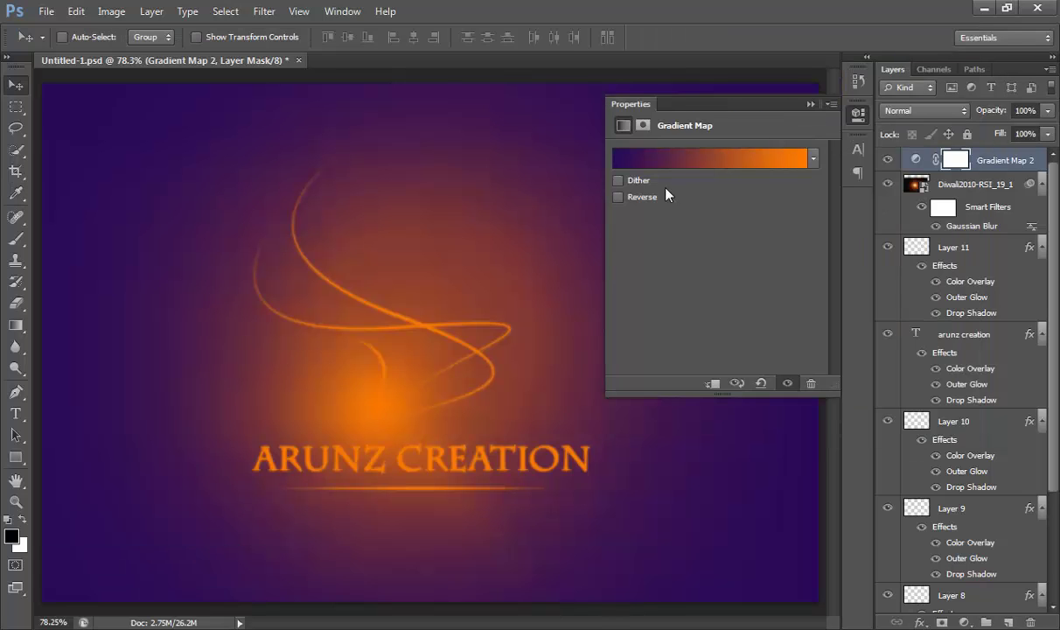
pyautogui.click(618, 198)
pyautogui.click(618, 198)
pyautogui.click(810, 105)
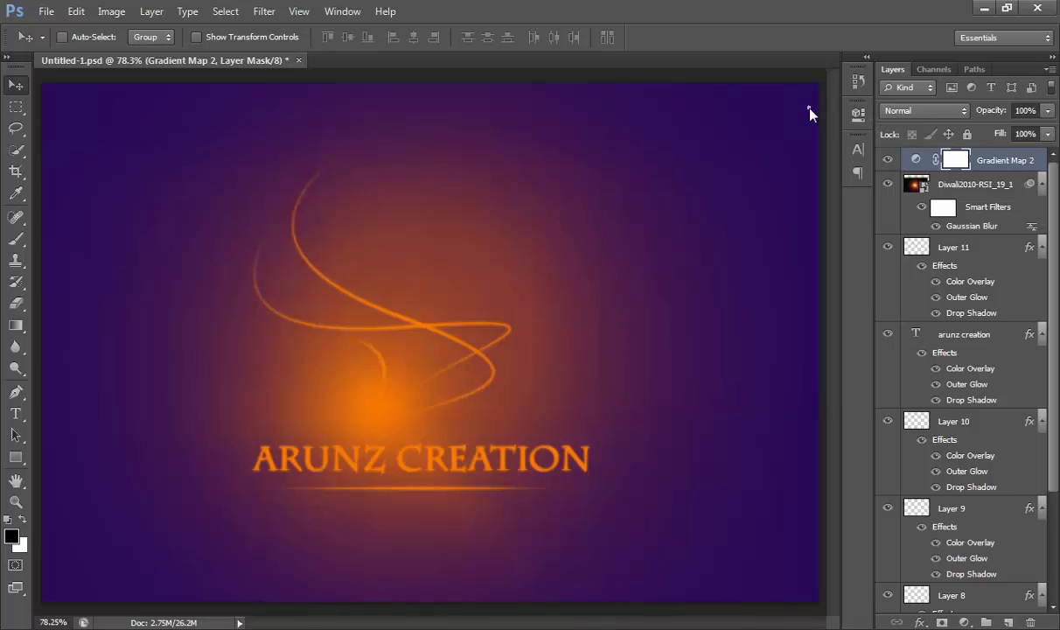
# Step: Keep the gradient map in Normal blend mode and lower its opacity to about 30%
pyautogui.click(960, 111)
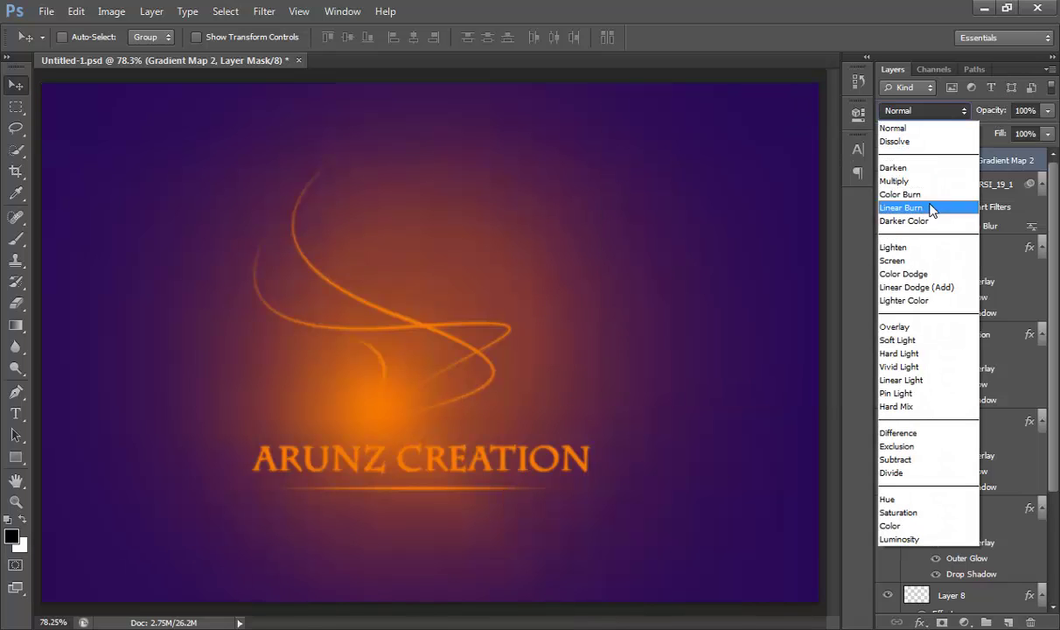
pyautogui.click(906, 345)
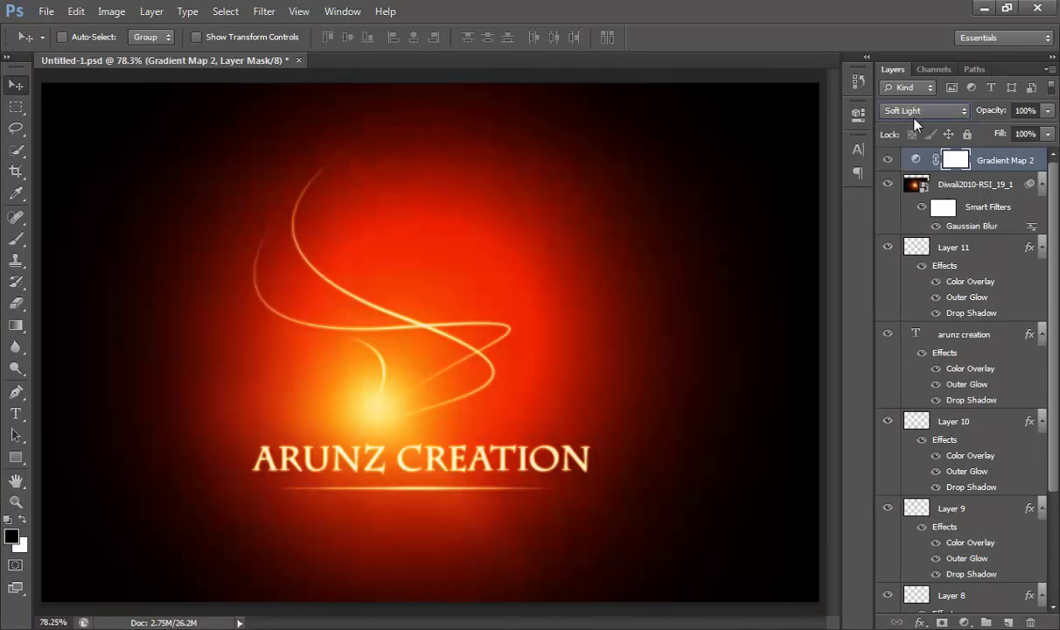
pyautogui.click(913, 111)
pyautogui.click(894, 128)
pyautogui.moveTo(991, 111); pyautogui.dragTo(933, 115)
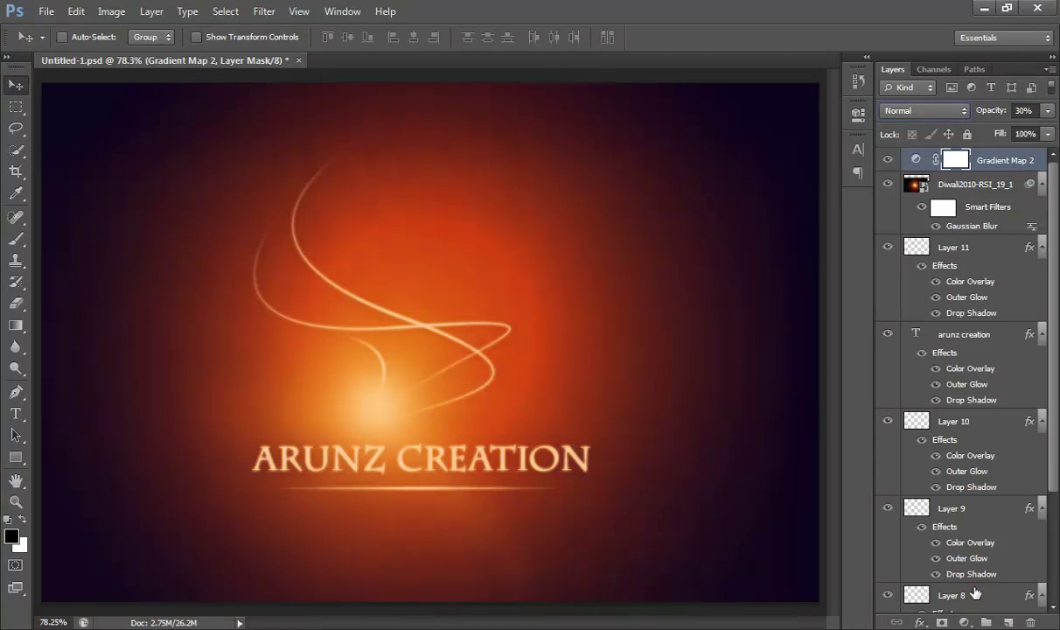
# Step: Make white the foreground colour and set the Brush to a soft round tip, 0% hardness, 900 px
pyautogui.press('x')
pyautogui.click(1009, 622)
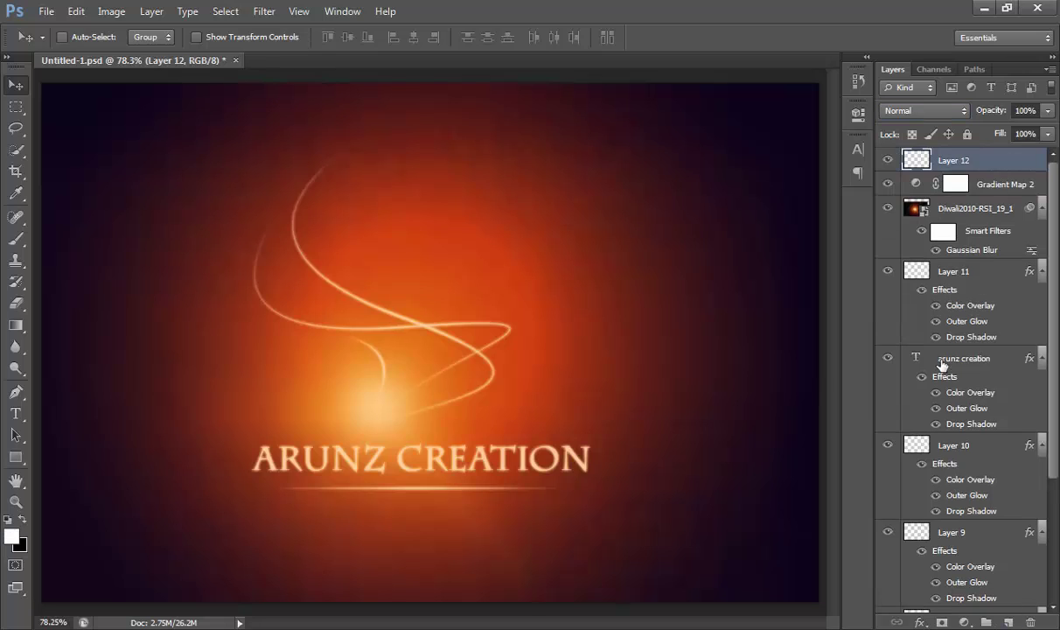
pyautogui.press('b')
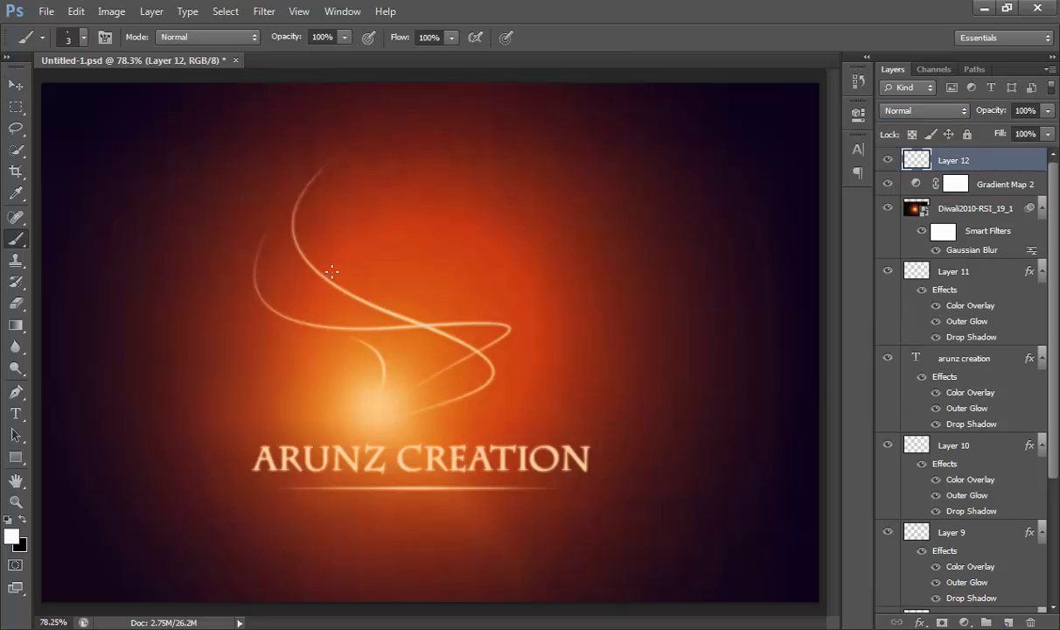
pyautogui.click(77, 35)
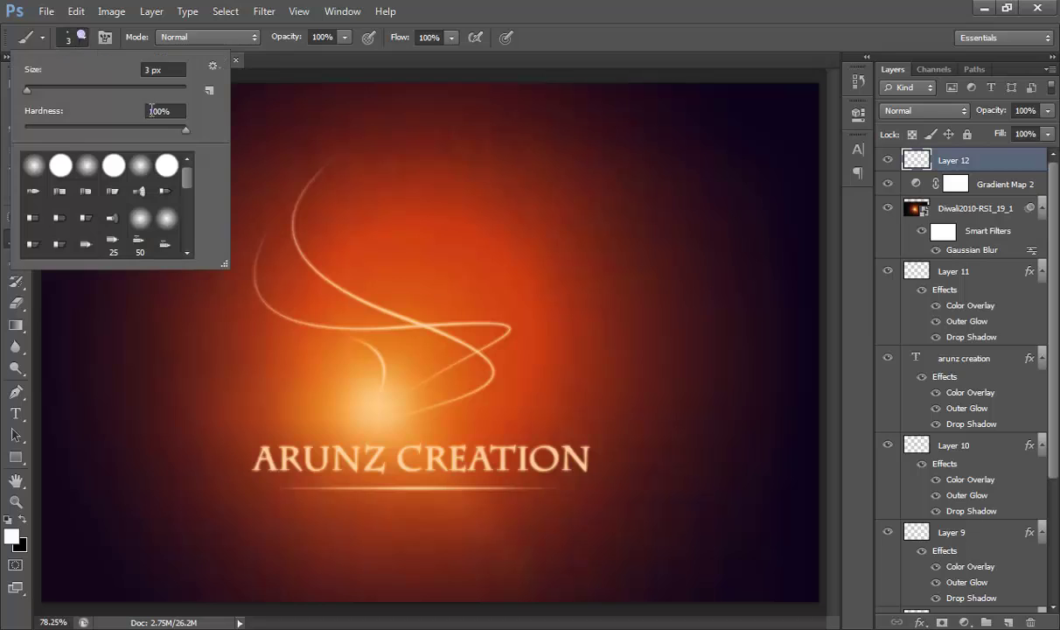
pyautogui.moveTo(79, 127)
pyautogui.mouseDown()
pyautogui.moveTo(7, 128)
pyautogui.moveTo(146, 102)
pyautogui.mouseUp()
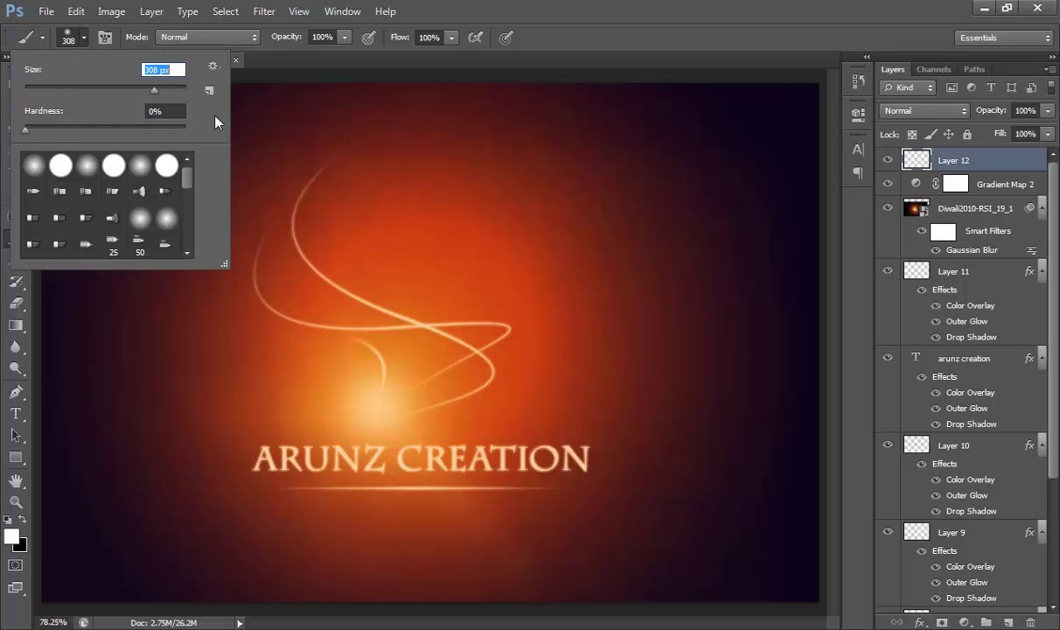
pyautogui.press('Return')
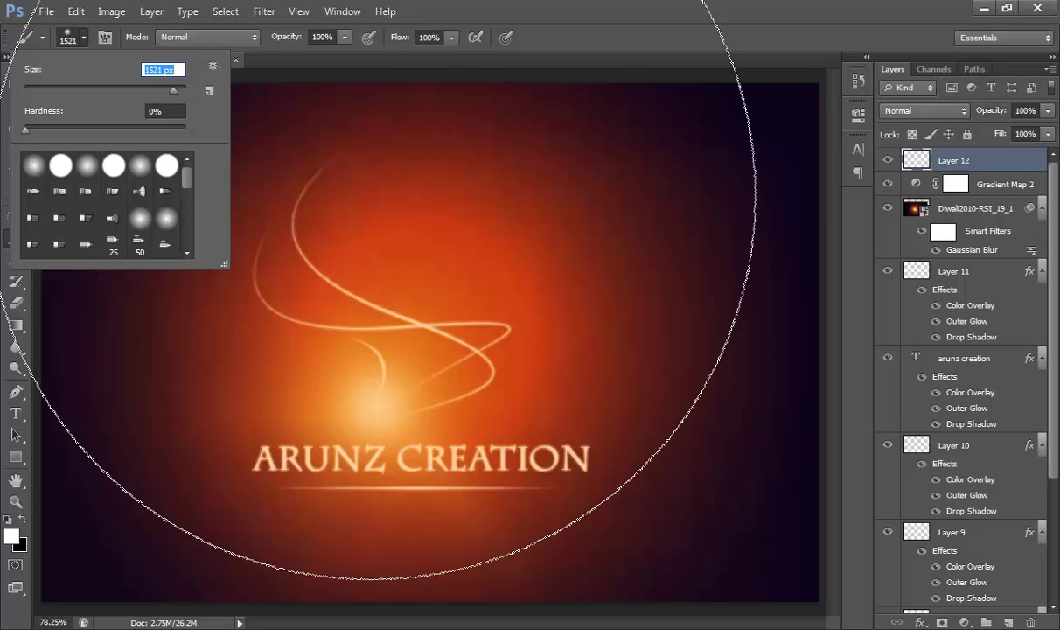
pyautogui.moveTo(173, 90); pyautogui.dragTo(172, 96)
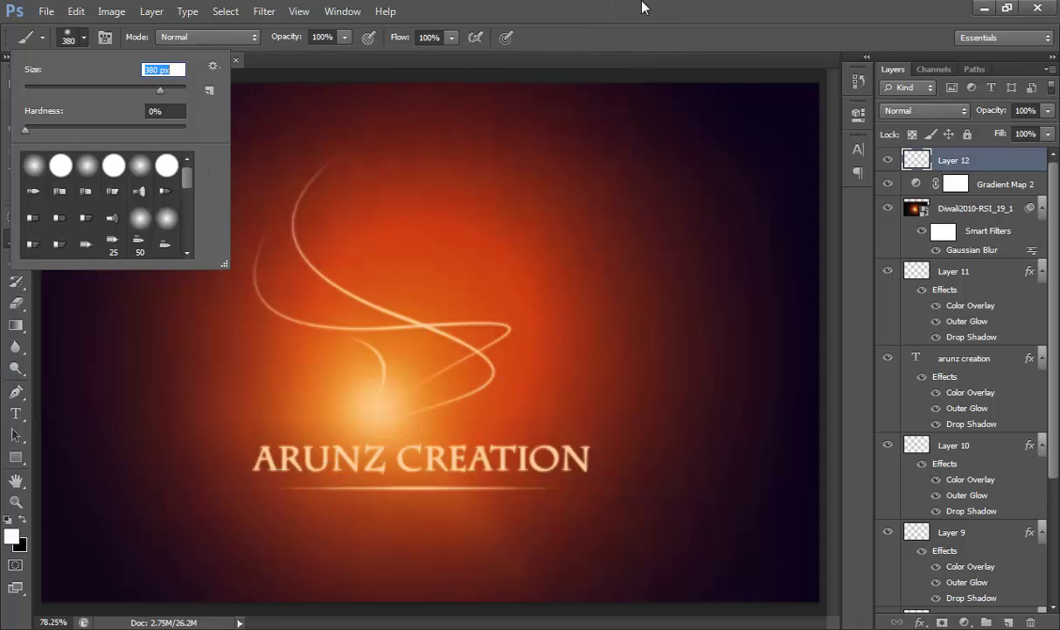
pyautogui.press('Return')
pyautogui.press(']')
pyautogui.press(']')
pyautogui.press(']')
pyautogui.press(']')
pyautogui.press(']')
pyautogui.press(']')
pyautogui.press(']')
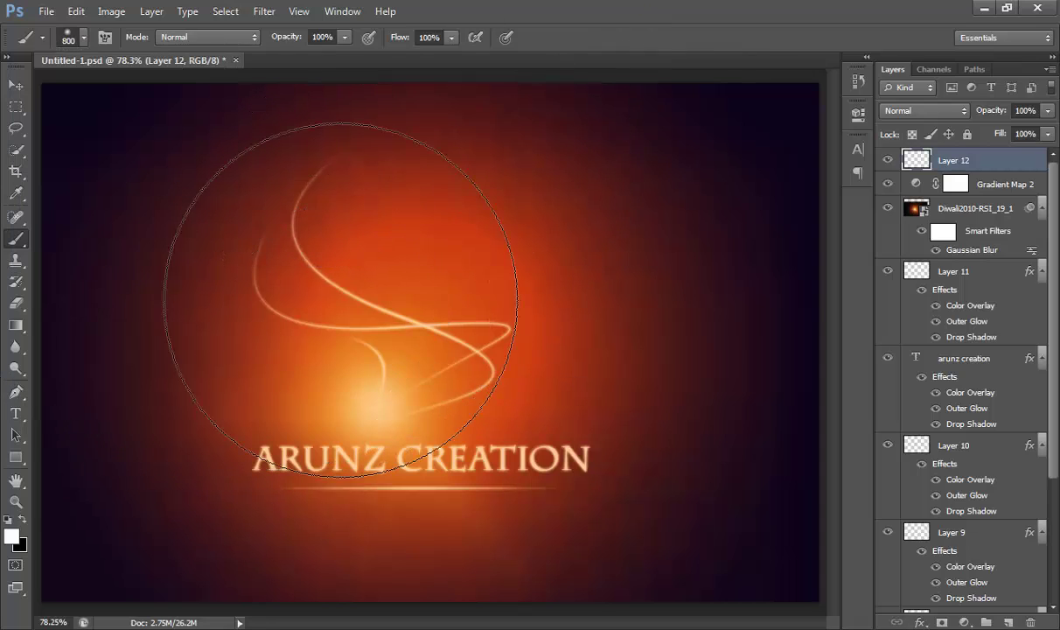
# Step: Paint a single soft bright cyan glow at the top centre of Layer 12
pyautogui.click(13, 535)
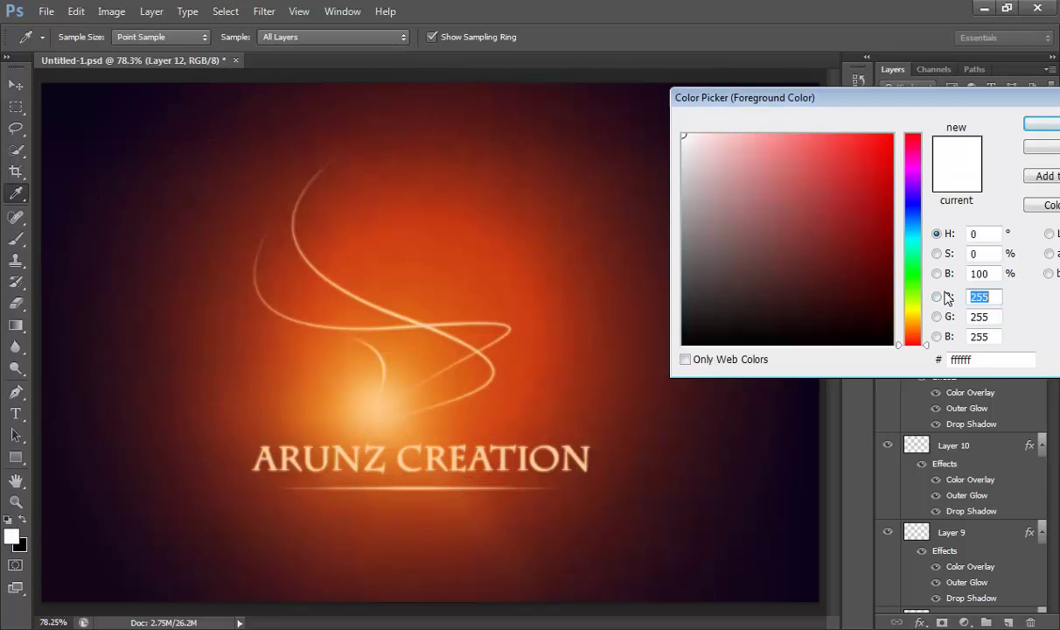
pyautogui.click(913, 240)
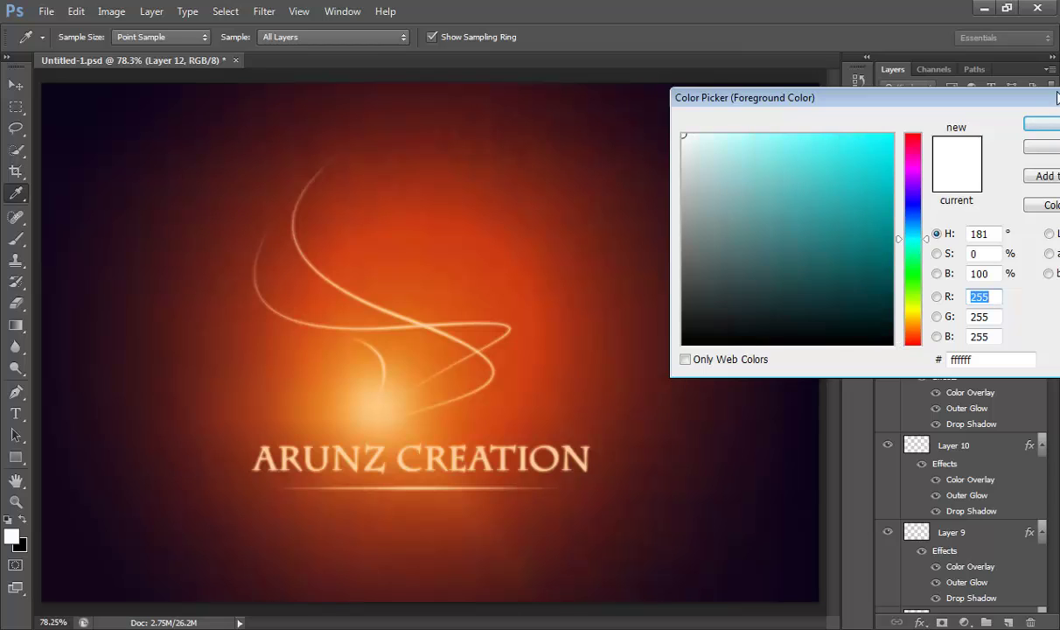
pyautogui.click(1042, 126)
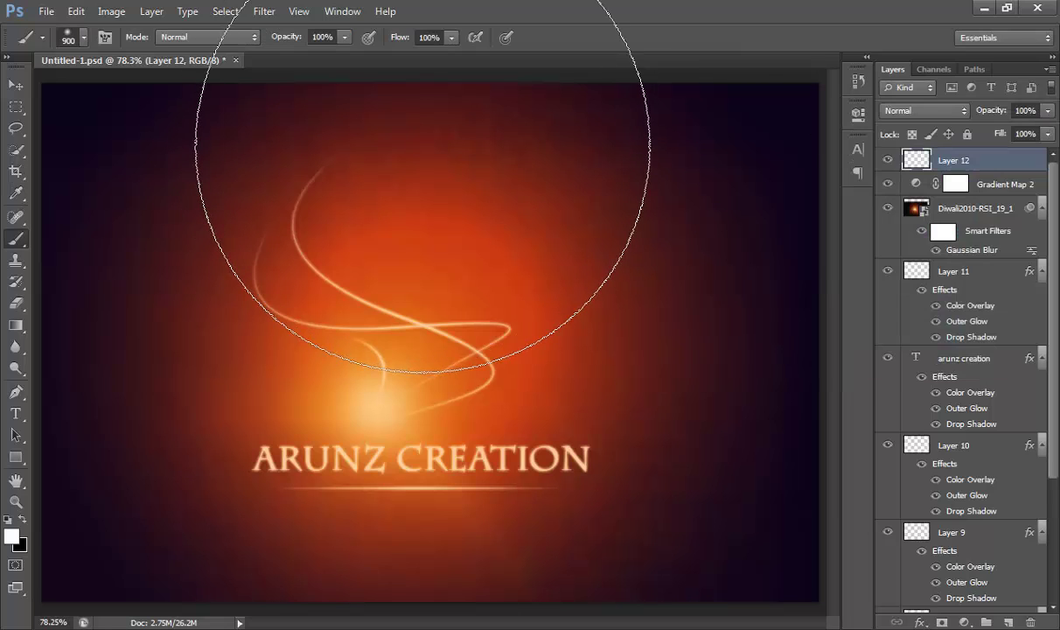
pyautogui.click(421, 145)
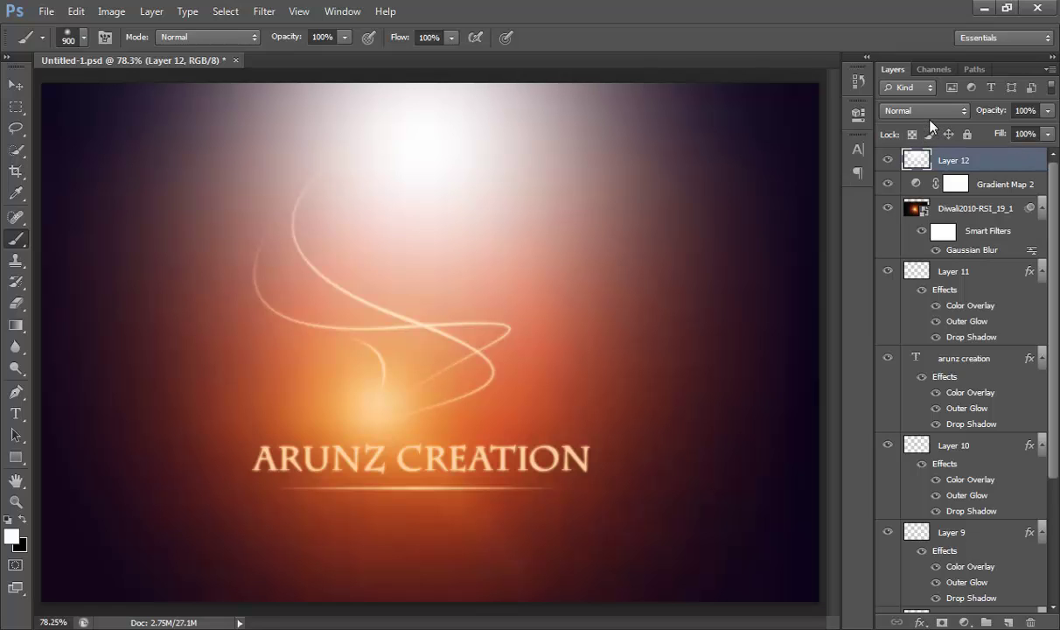
pyautogui.hotkey('ctrl', 'z')
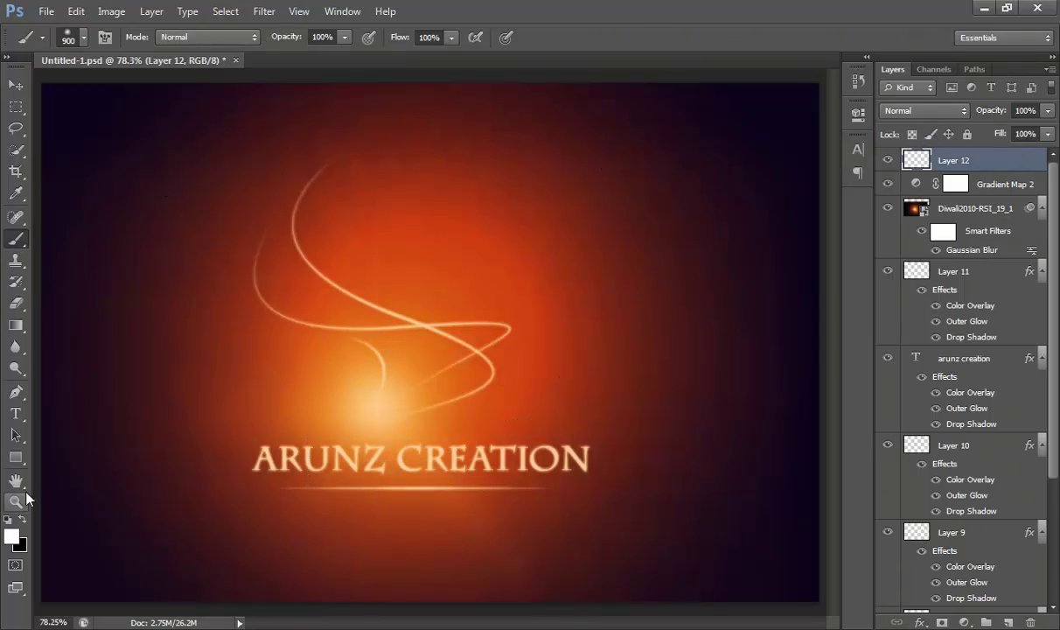
pyautogui.click(11, 534)
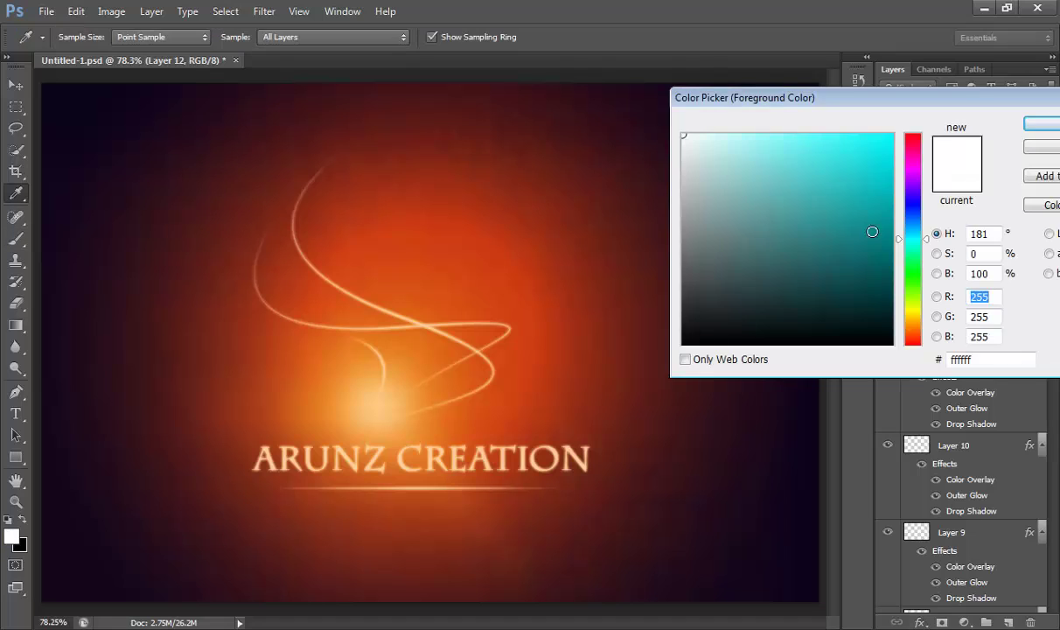
pyautogui.click(854, 192)
pyautogui.moveTo(854, 192); pyautogui.dragTo(927, 121)
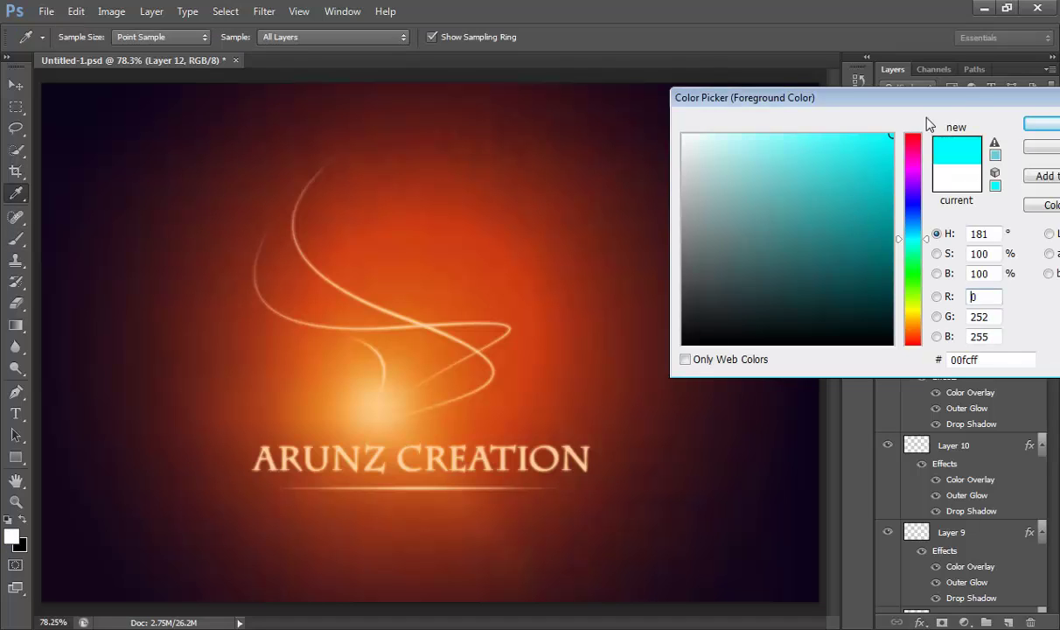
pyautogui.click(1041, 123)
pyautogui.click(414, 96)
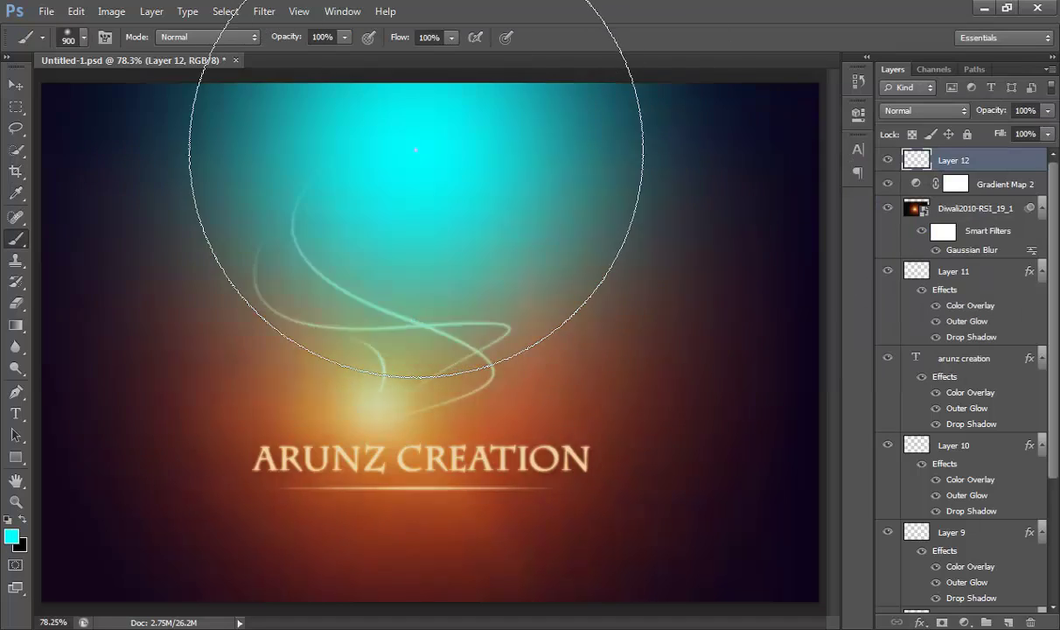
# Step: Set Layer 12 to Color blend mode at 33% opacity
pyautogui.click(944, 111)
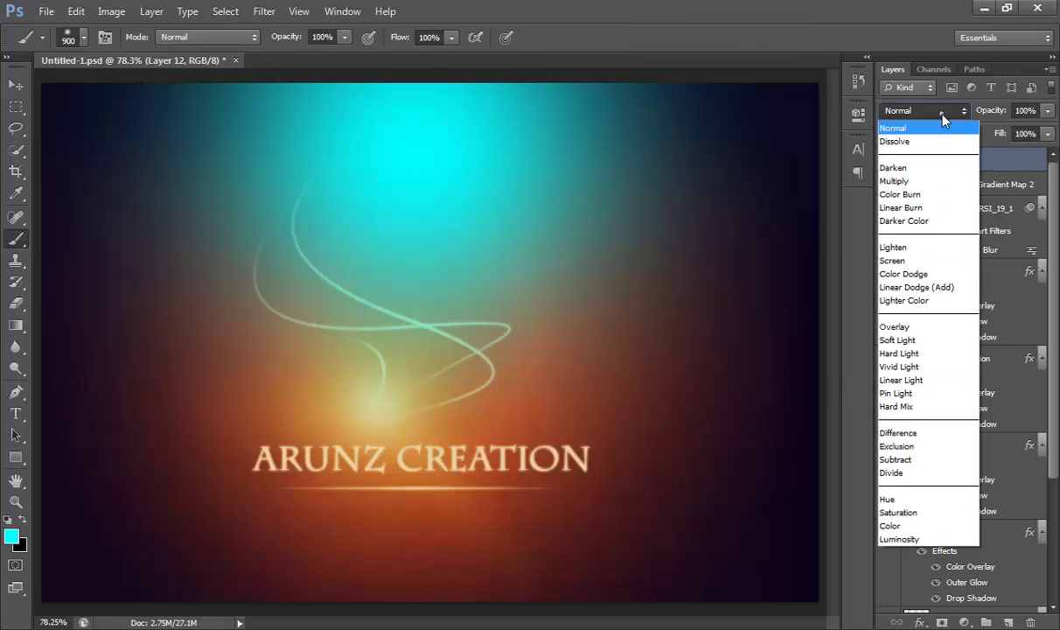
pyautogui.click(894, 525)
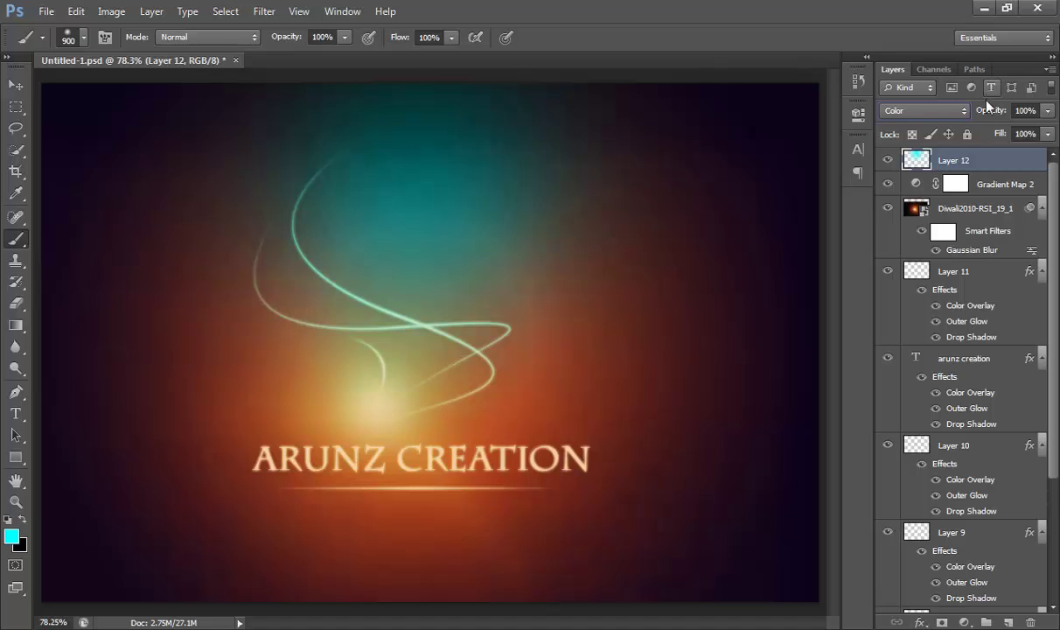
pyautogui.moveTo(985, 117); pyautogui.dragTo(950, 133)
# Step: Turn off Layer 12's visibility to remove the cyan tint
pyautogui.click(888, 161)
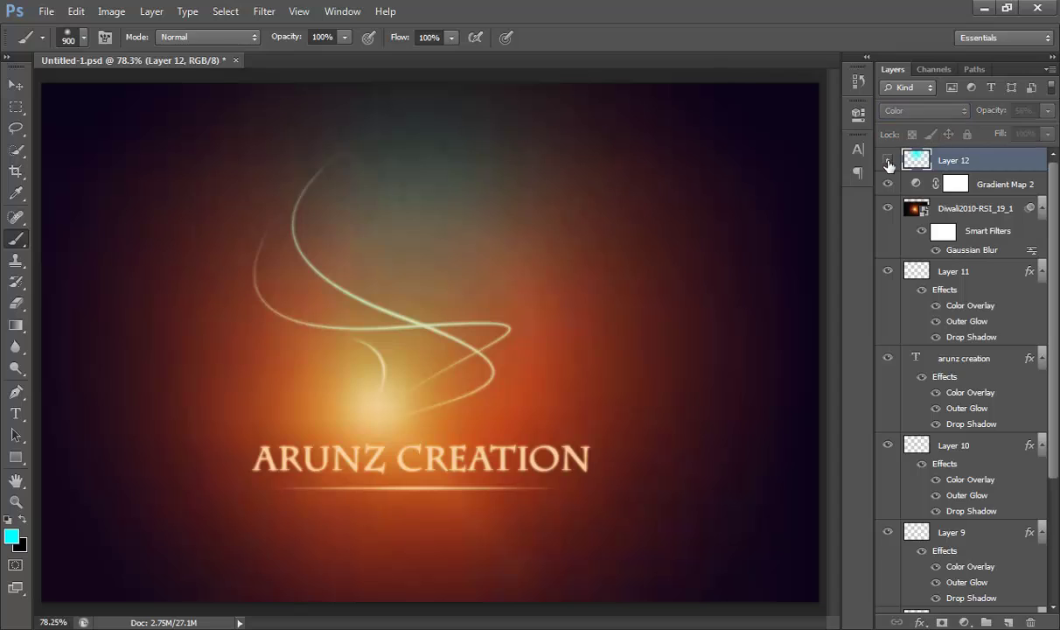